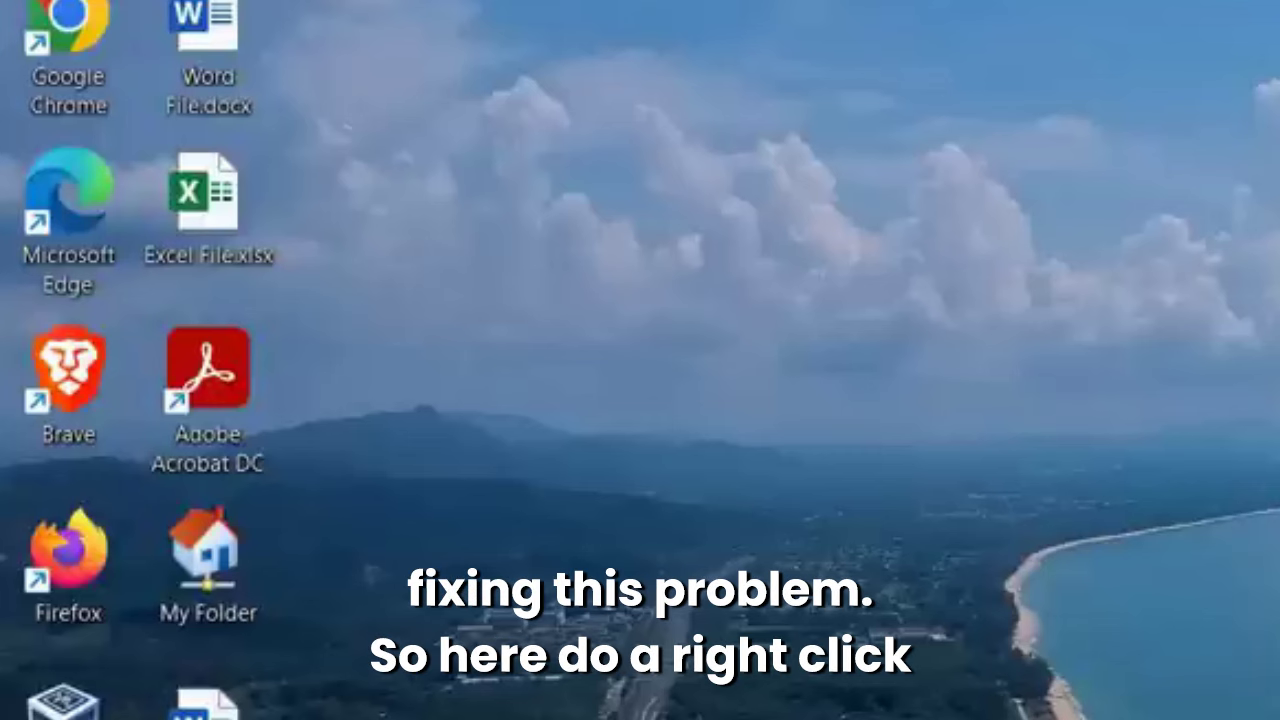
# Launch the Services console by running services.msc and maximise its window
pyautogui.press('super+x')
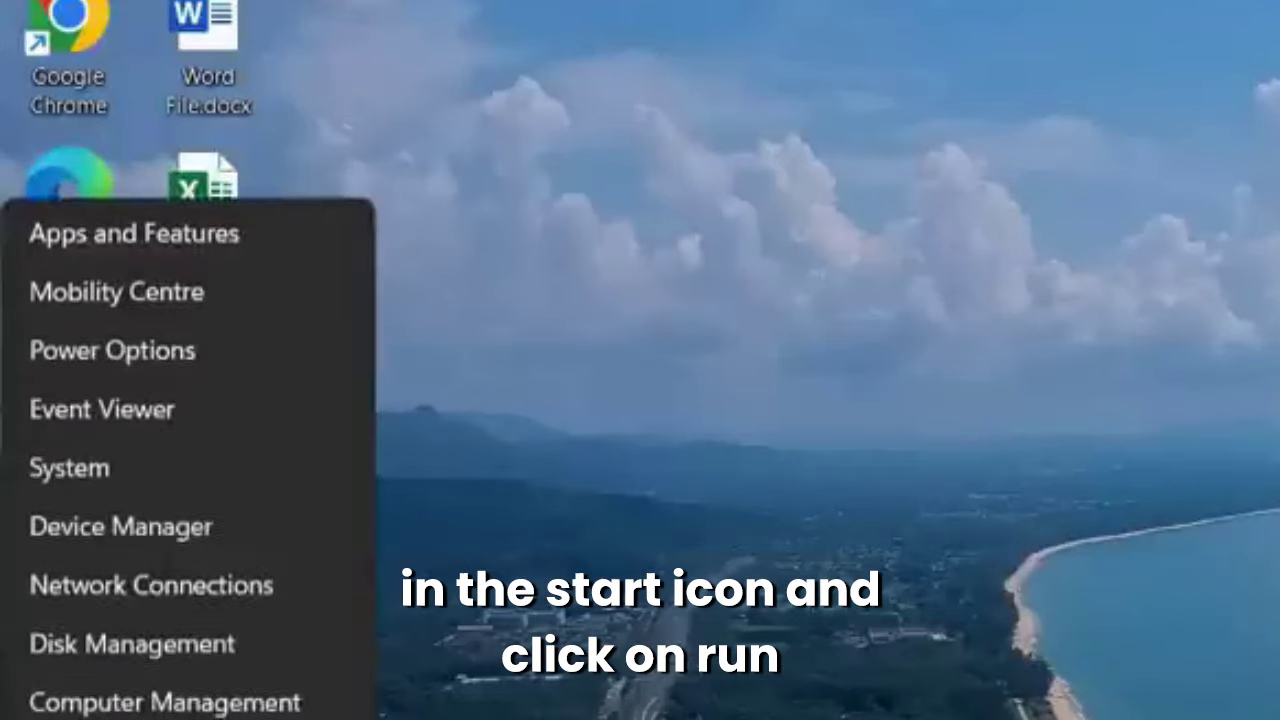
pyautogui.press('r')
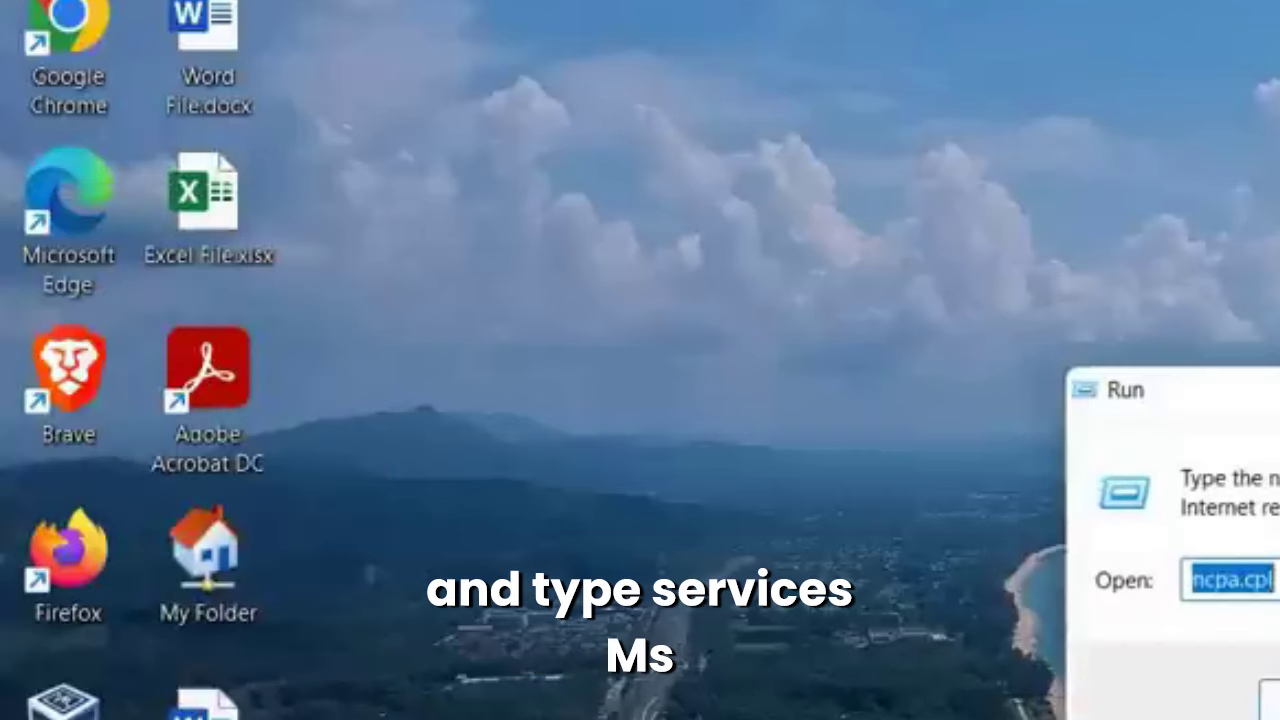
pyautogui.write('ser')
pyautogui.press('Down')
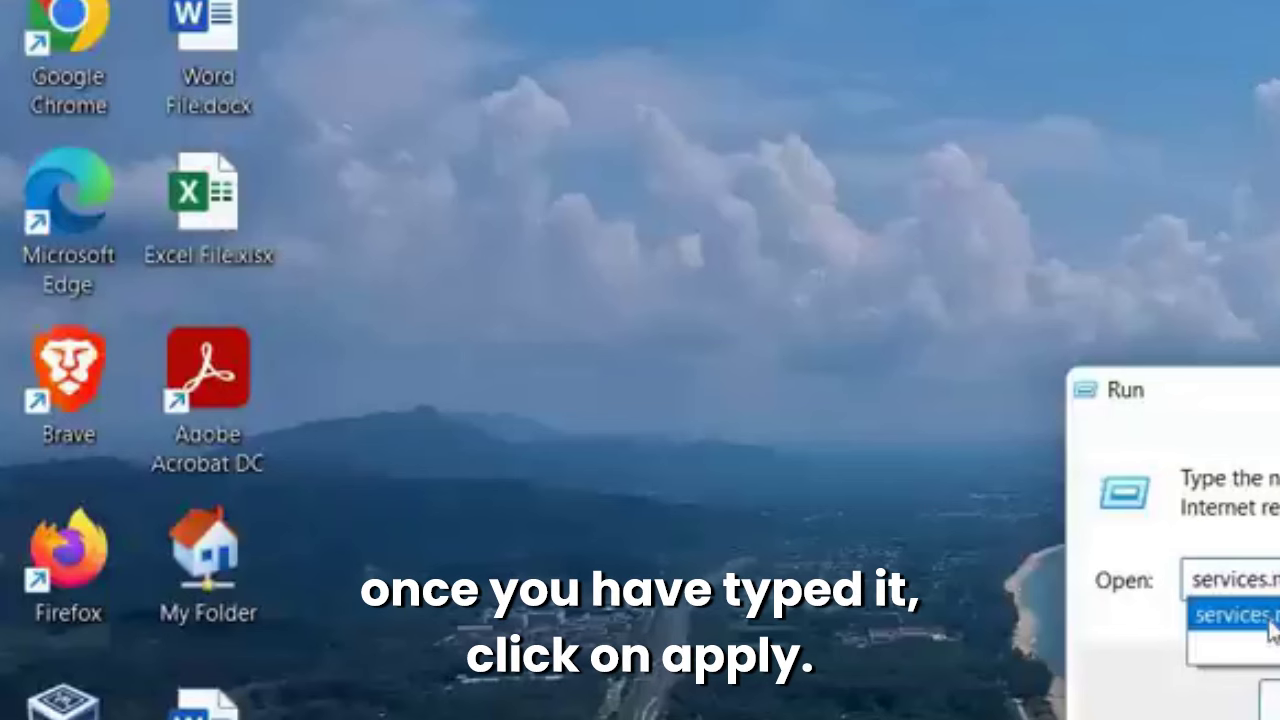
pyautogui.press('Return')
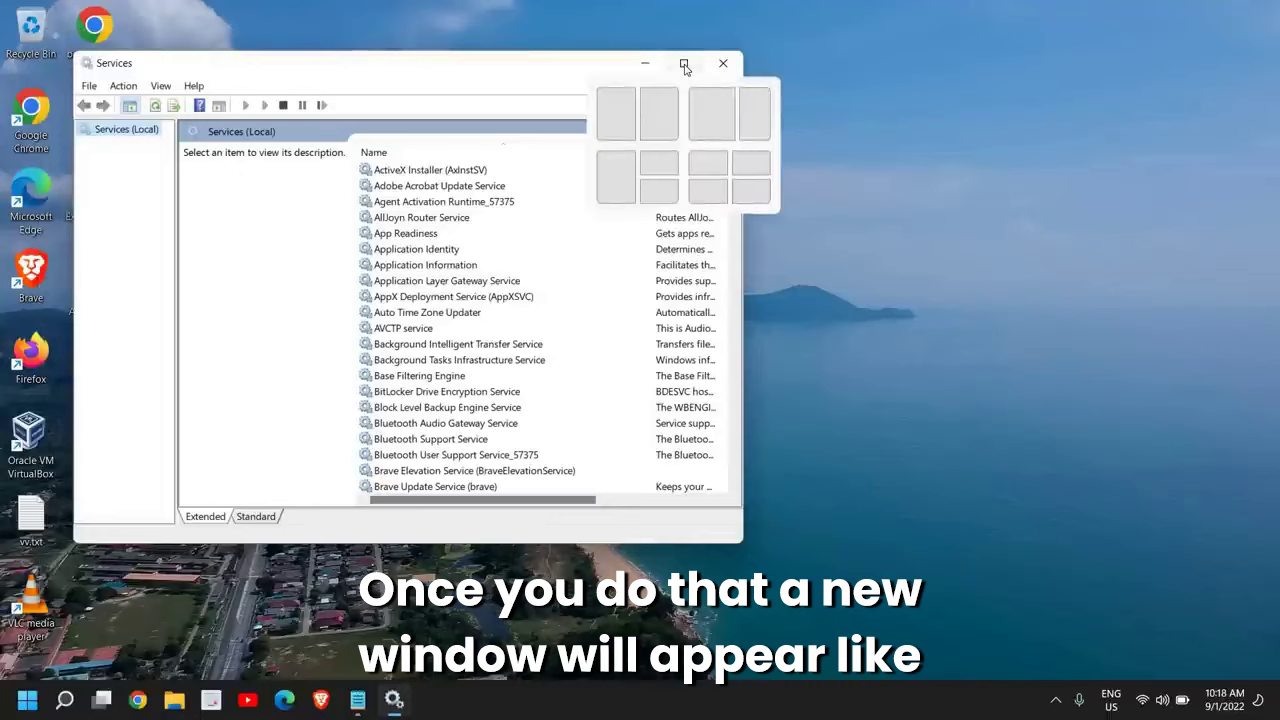
pyautogui.click(684, 65)
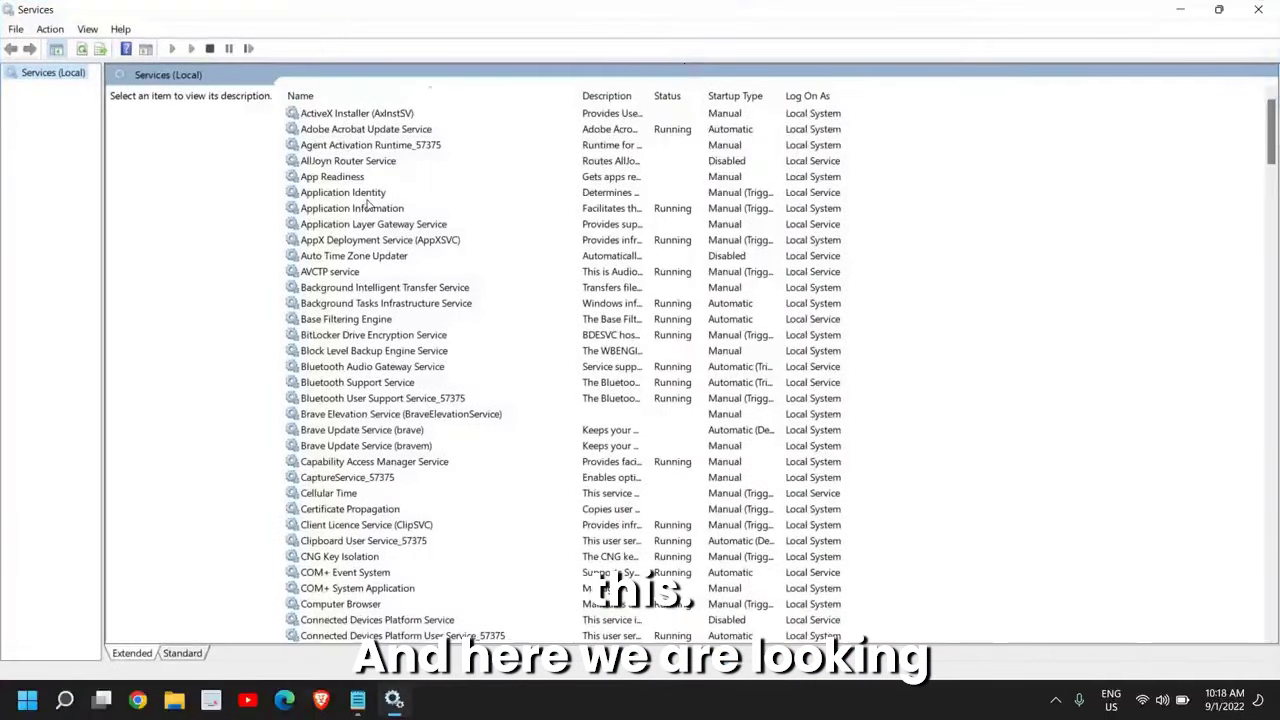
# Find the SysMain (Superfetch) service in the services list and select it
pyautogui.click(352, 370)
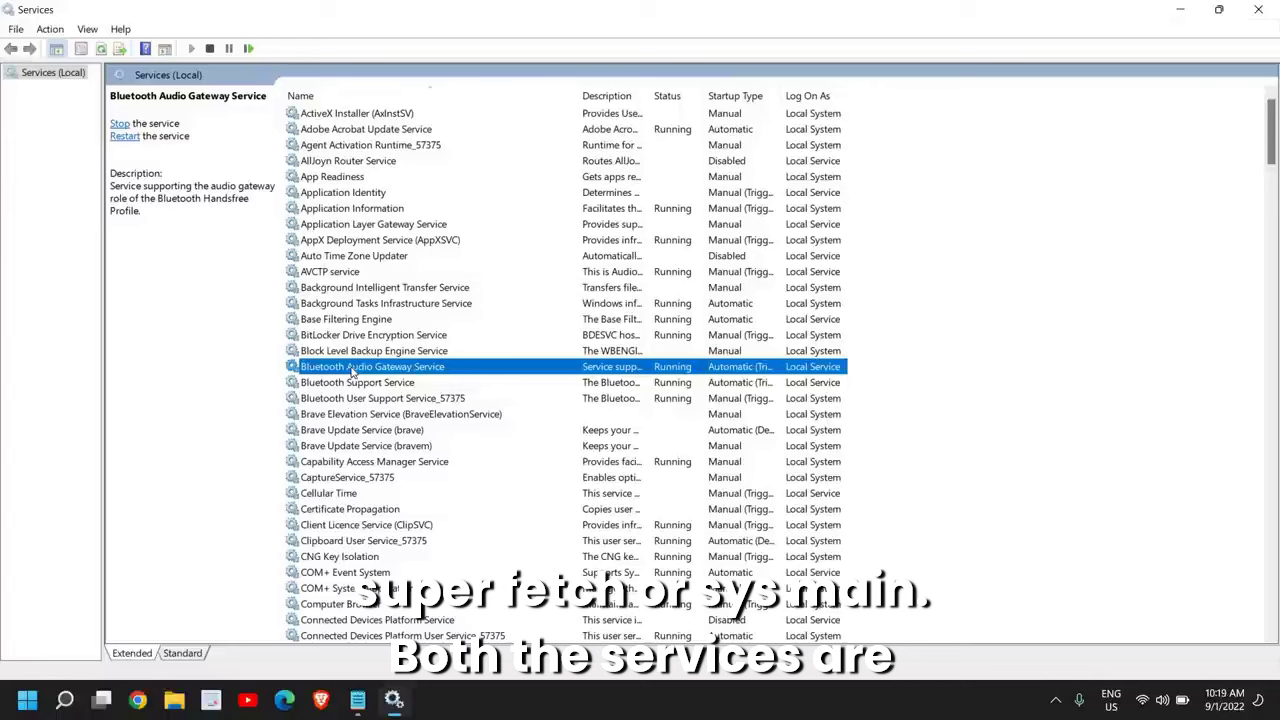
pyautogui.press('s')
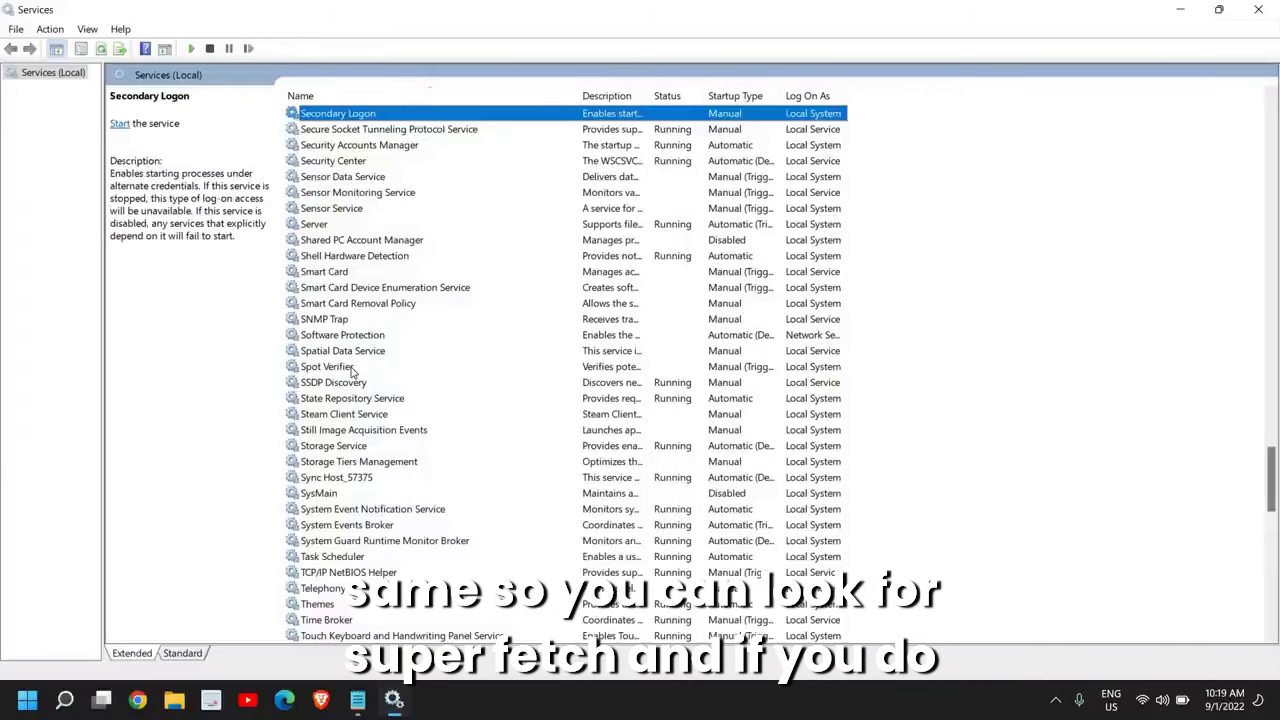
pyautogui.press('s')
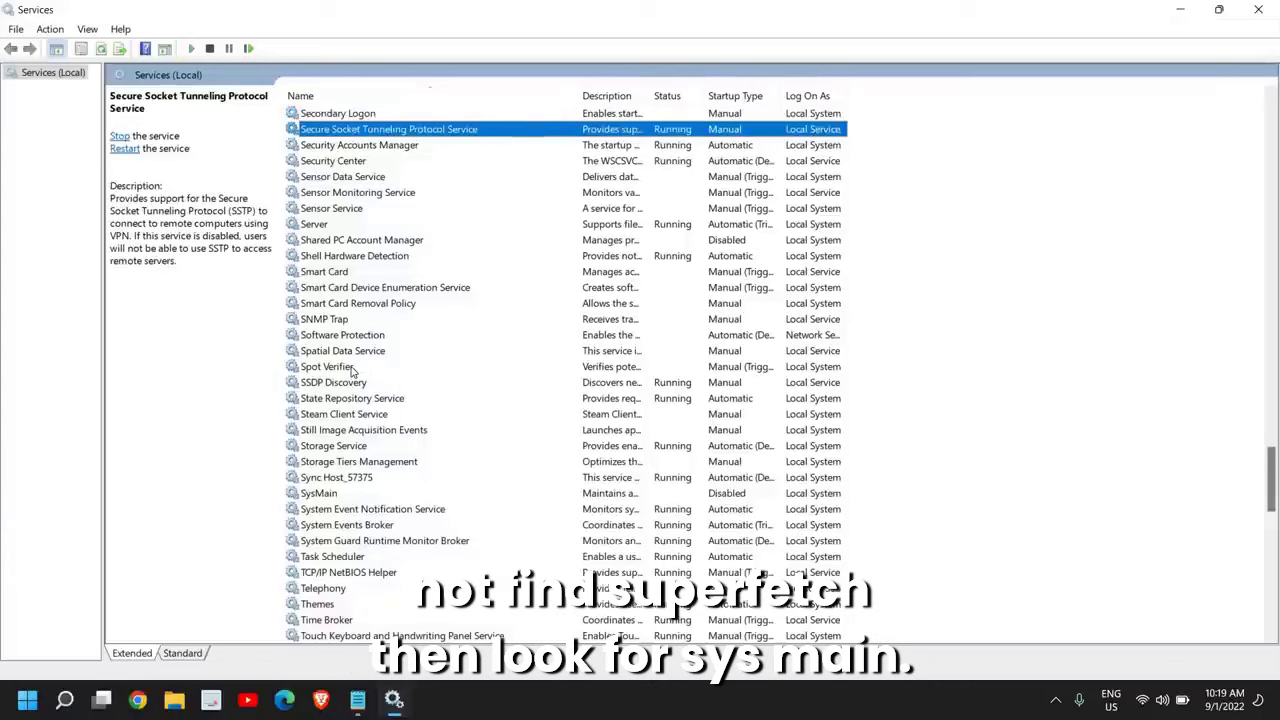
pyautogui.click(324, 497)
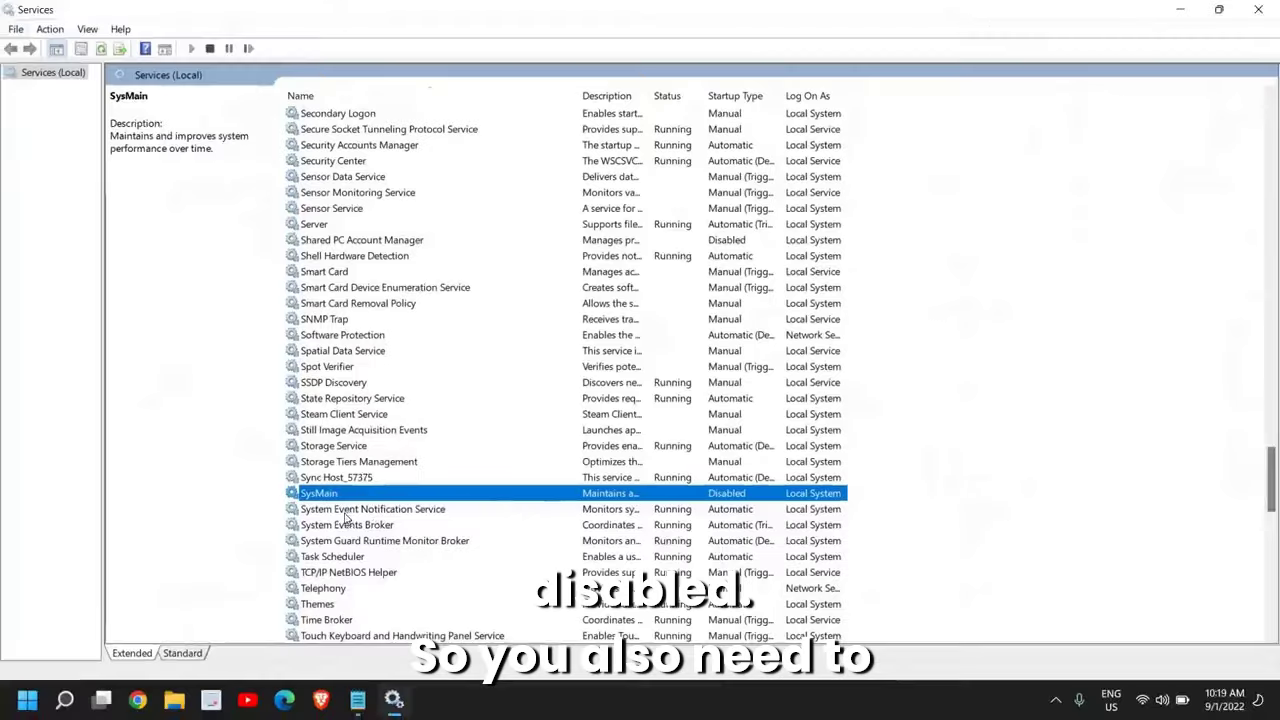
# Check the startup type in the SysMain service's properties, keep Disabled selected, and cancel the dialog
pyautogui.rightClick(327, 495)
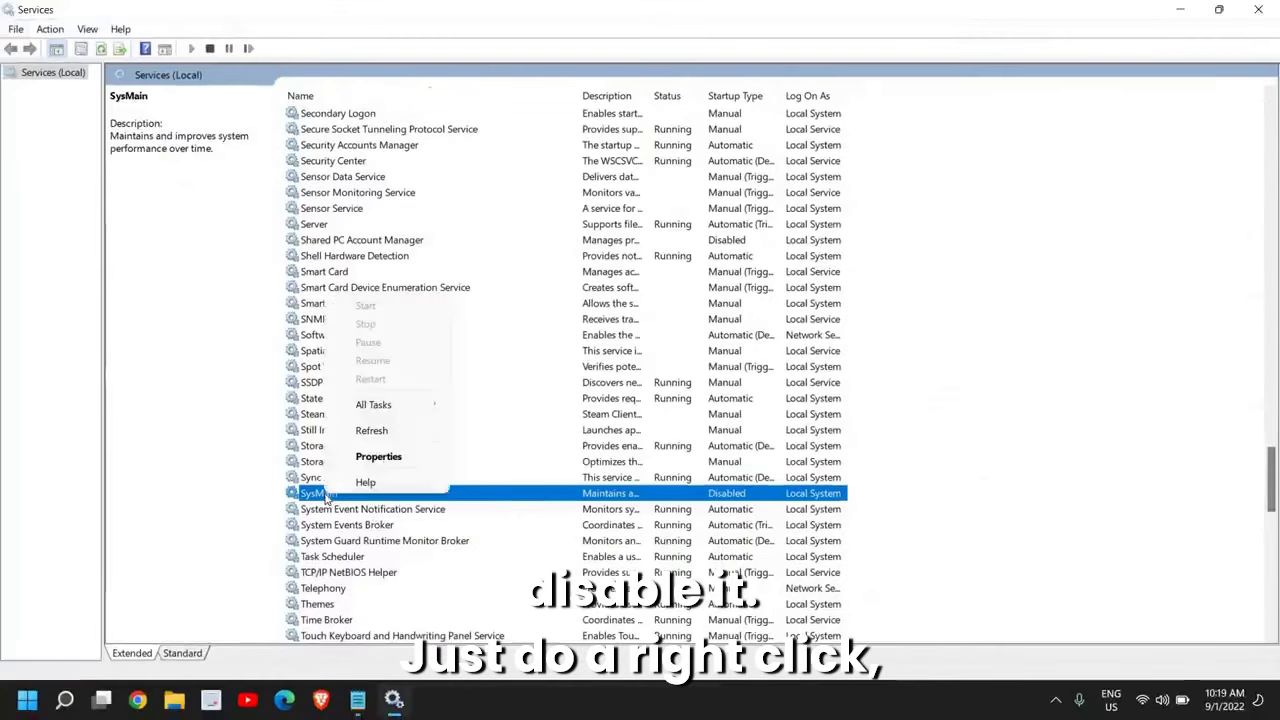
pyautogui.click(384, 459)
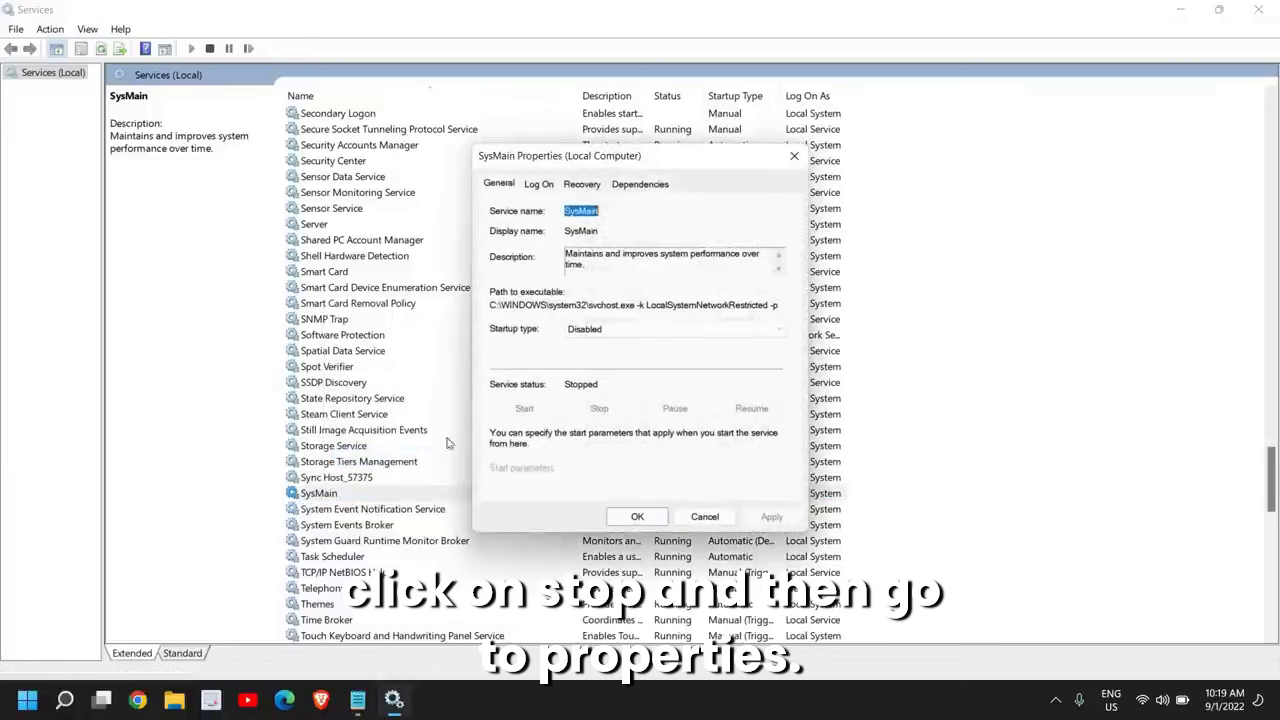
pyautogui.click(631, 331)
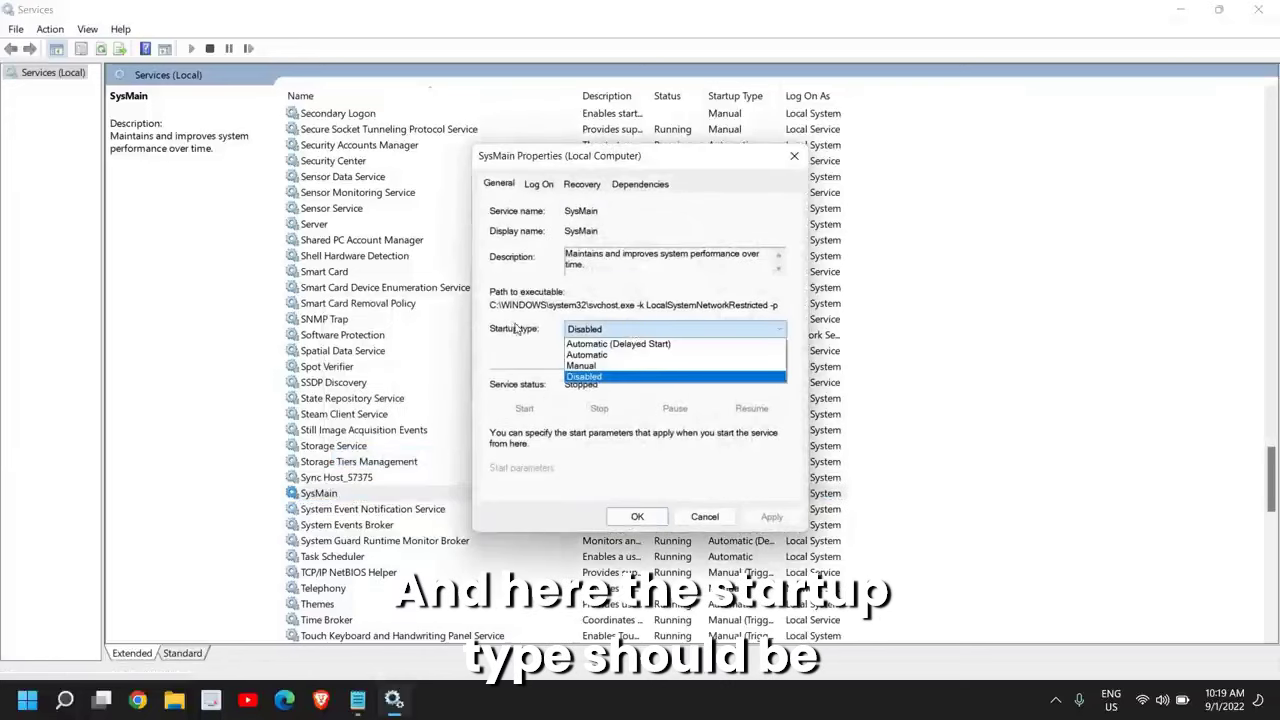
pyautogui.click(591, 378)
pyautogui.click(705, 516)
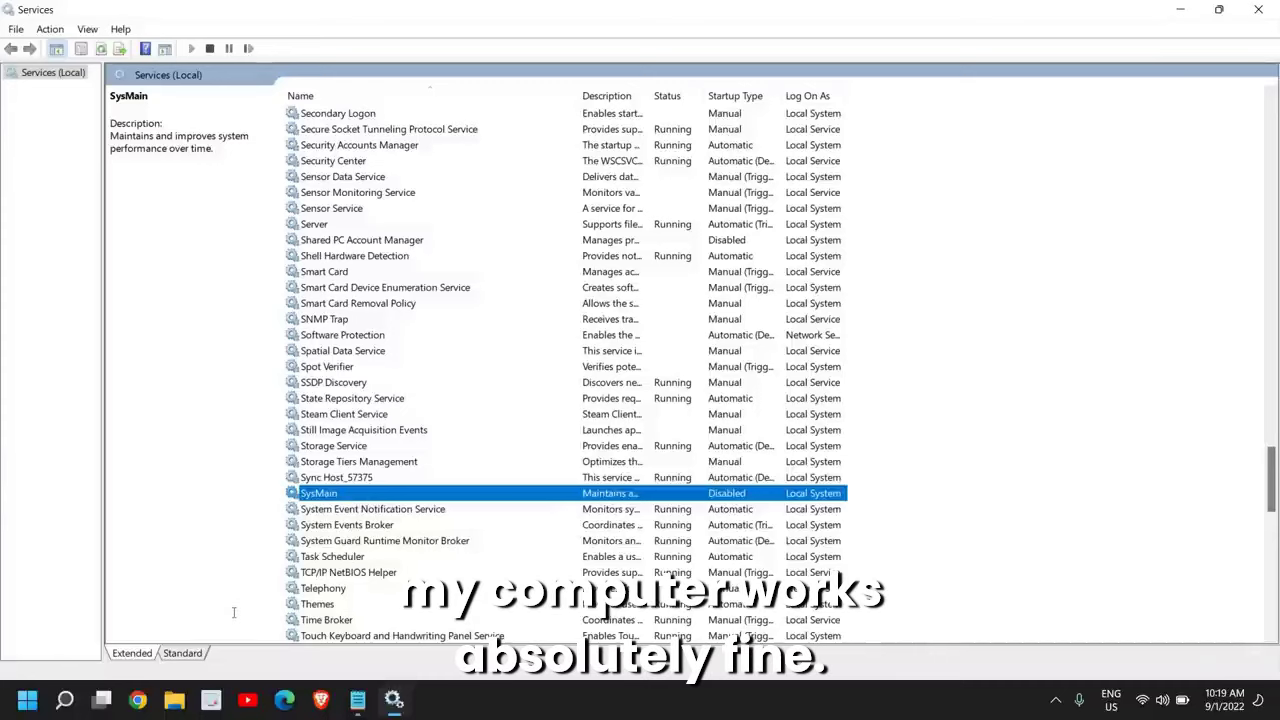
# Check the computer's CPU, memory and disk performance in Task Manager, and close both it and the Services console
pyautogui.rightClick(27, 700)
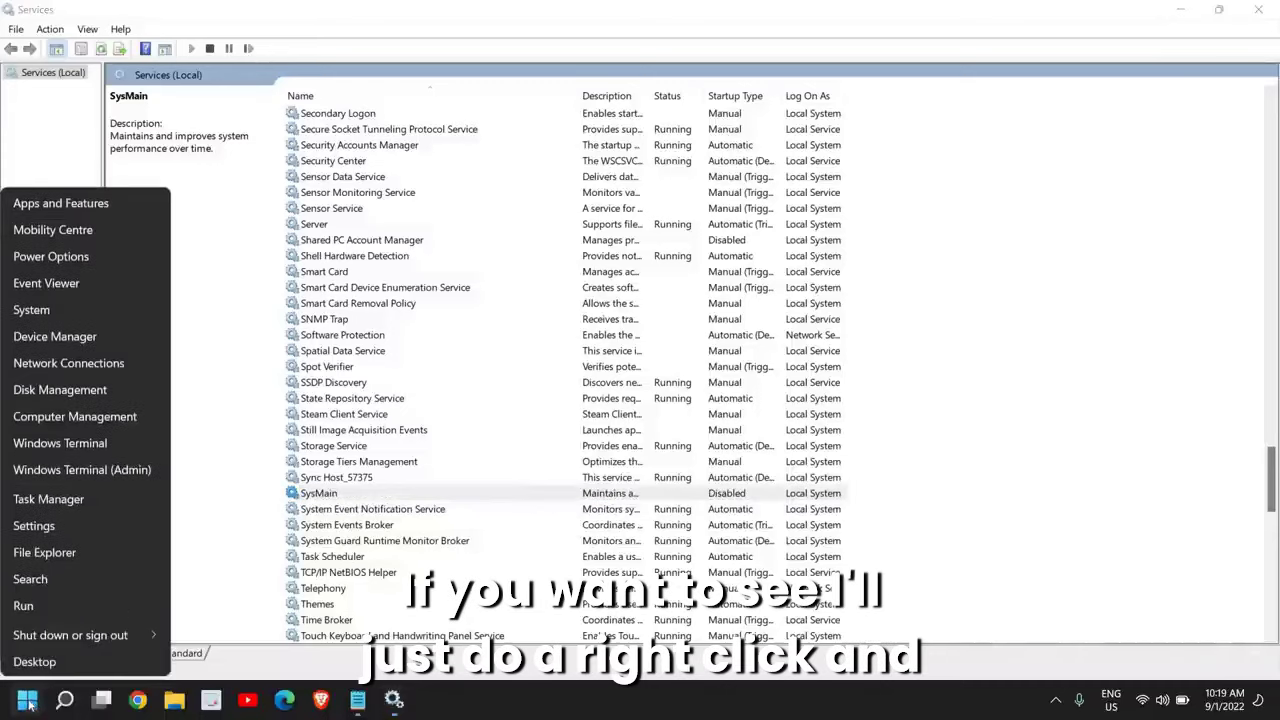
pyautogui.click(60, 500)
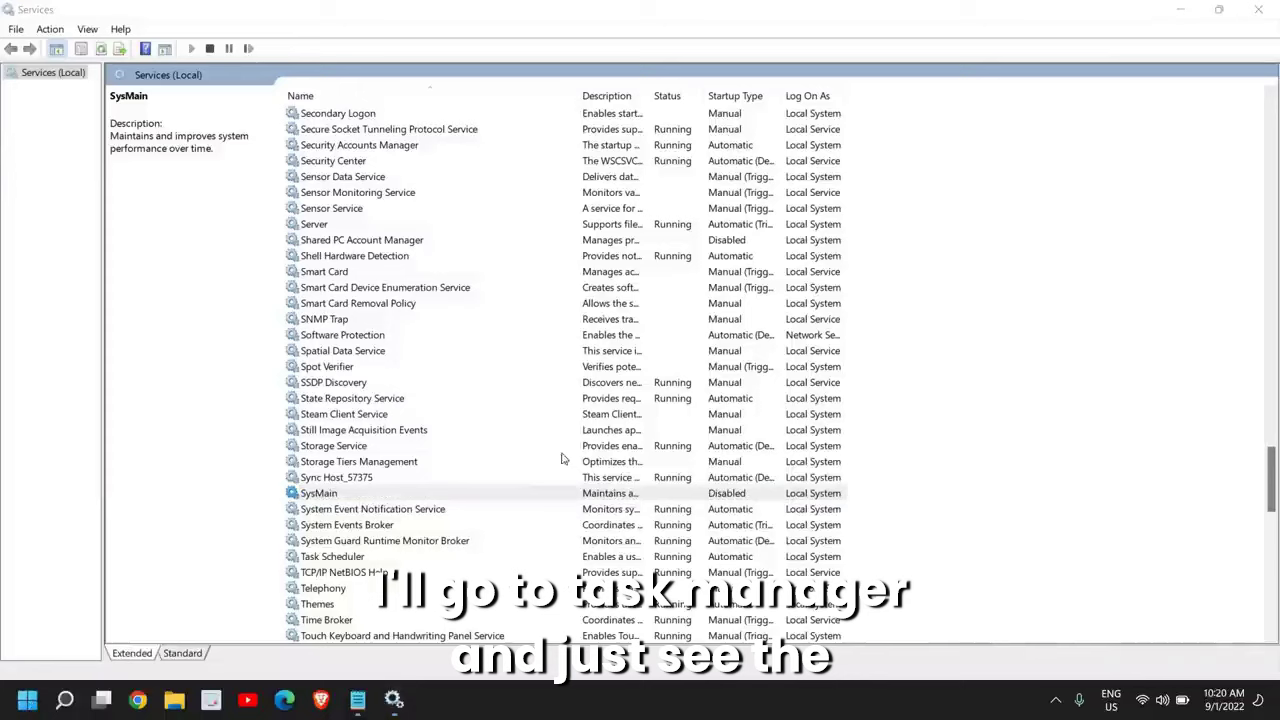
pyautogui.click(224, 100)
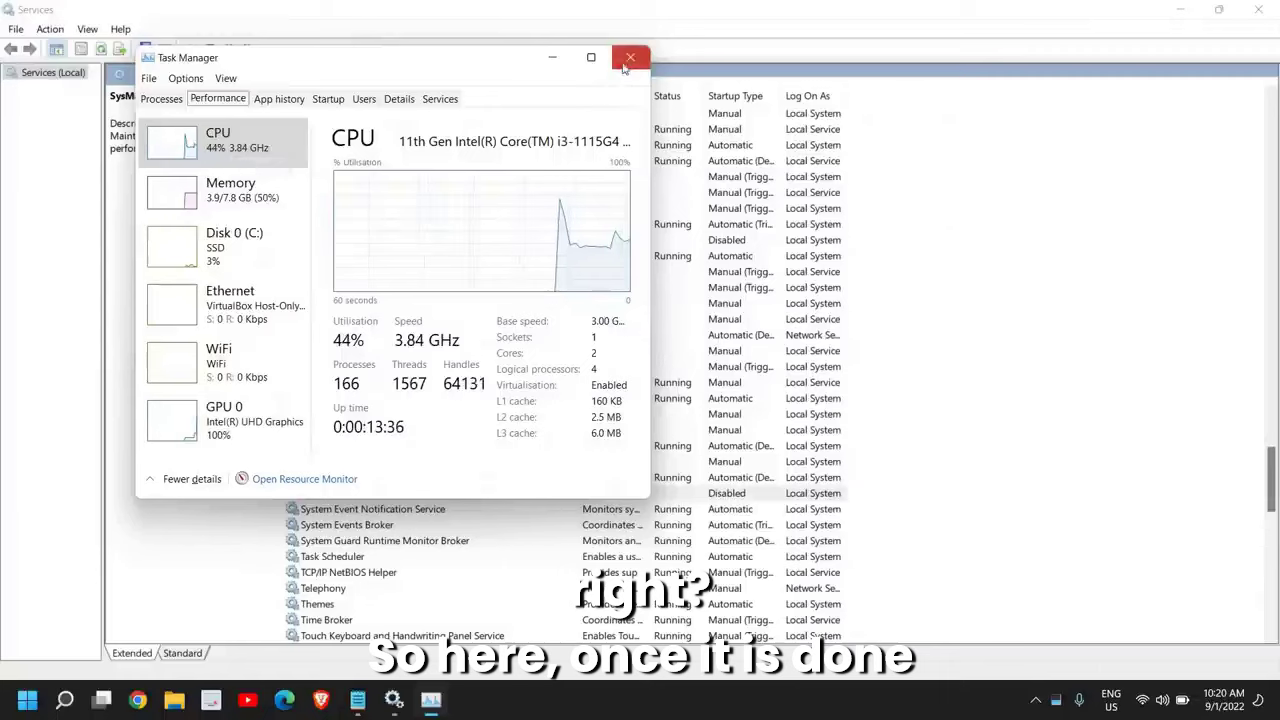
pyautogui.click(742, 33)
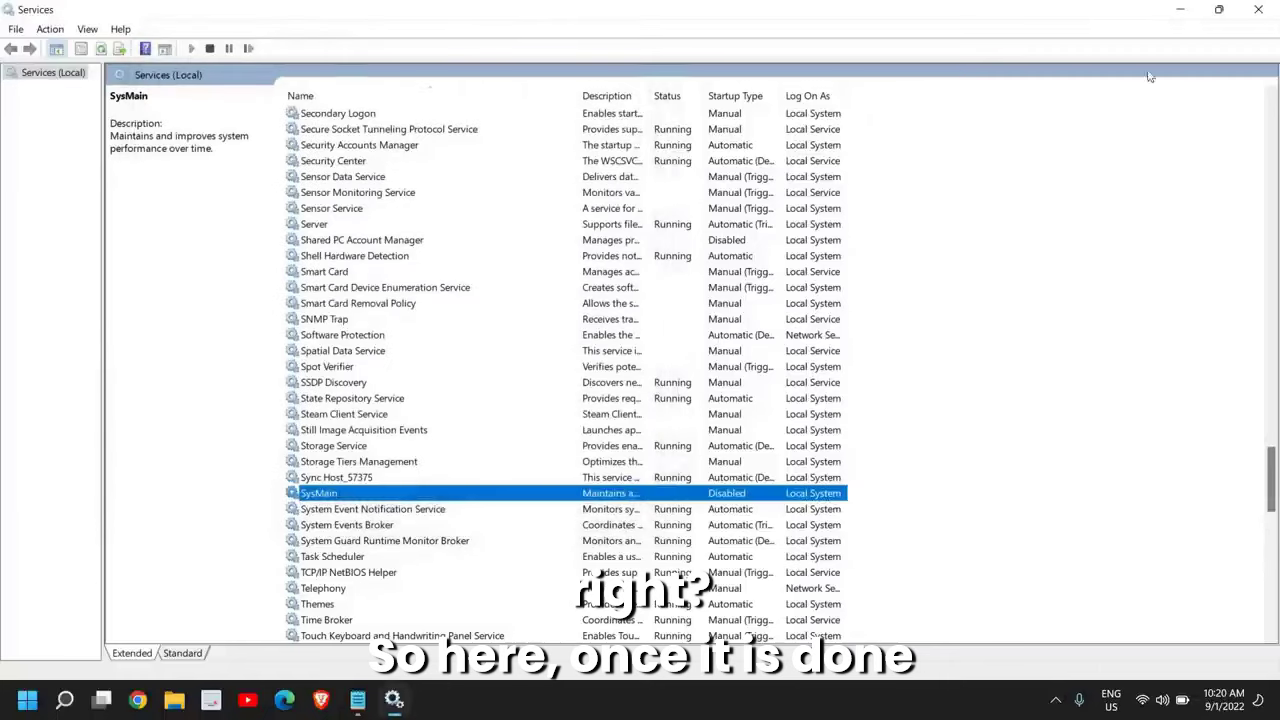
pyautogui.click(1259, 12)
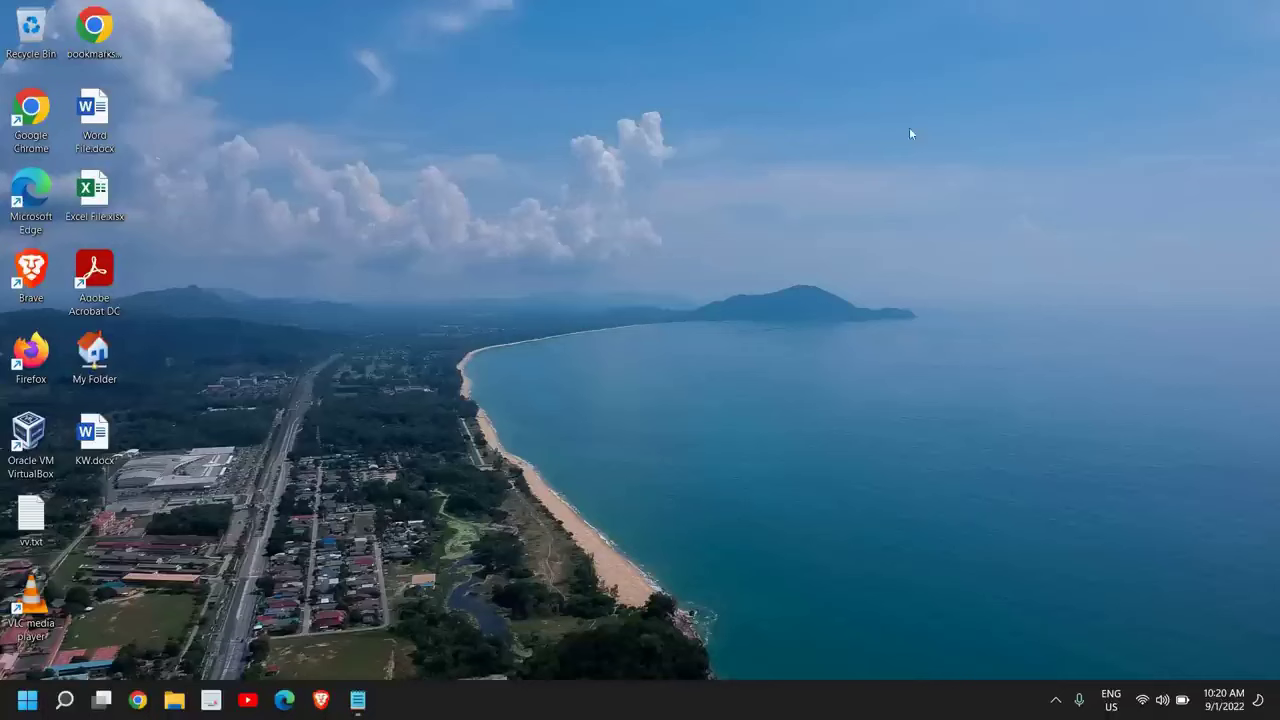
# Bring up System Properties by running sysdm.cpl
pyautogui.rightClick(28, 700)
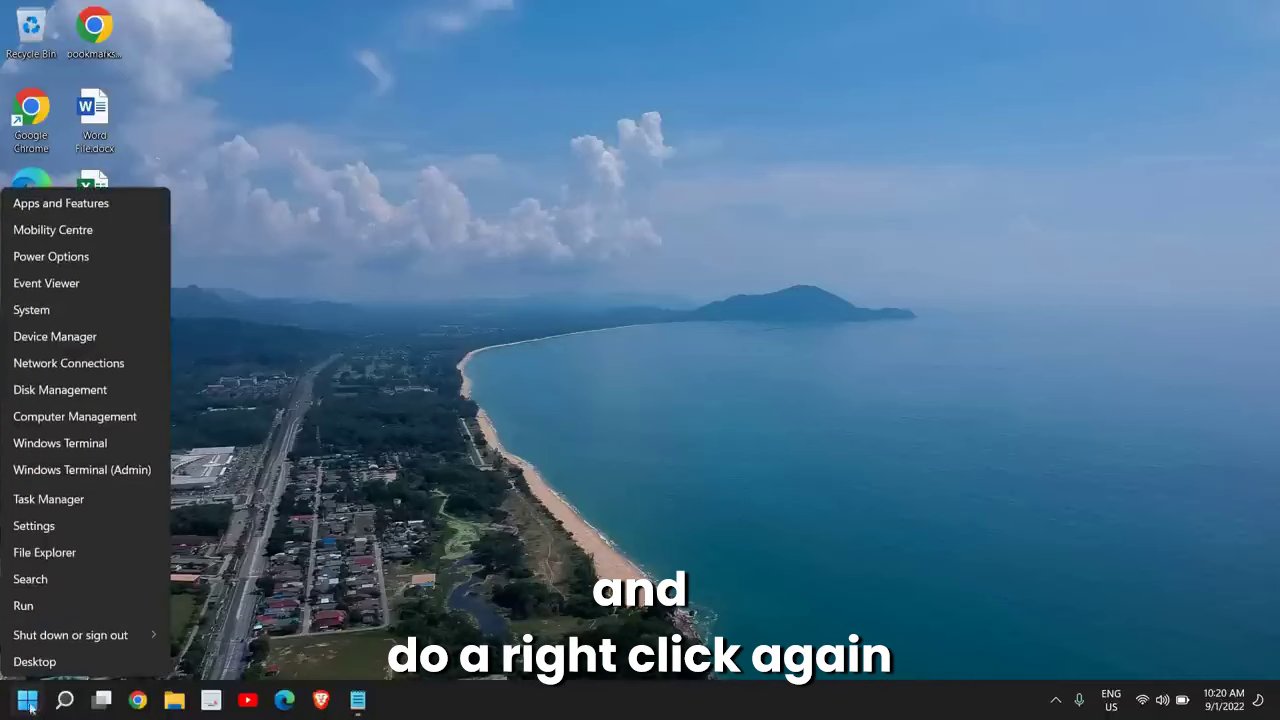
pyautogui.click(44, 603)
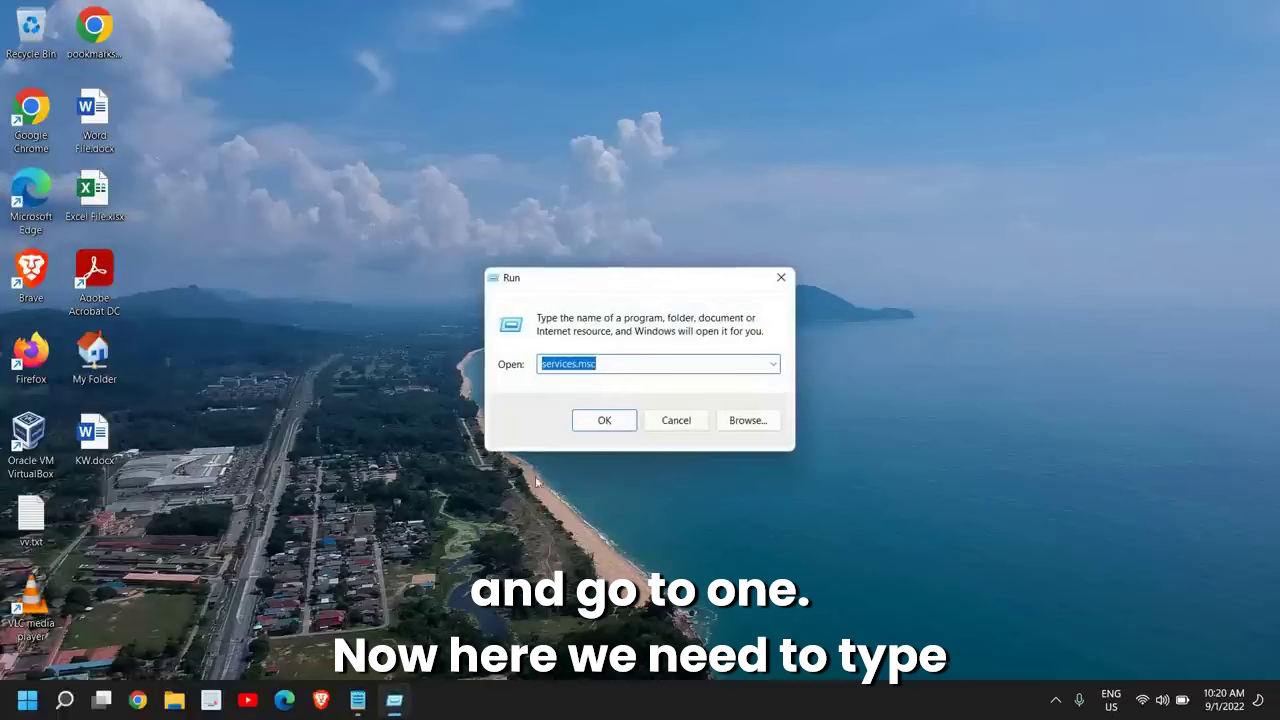
pyautogui.write('sysdm.cpl')
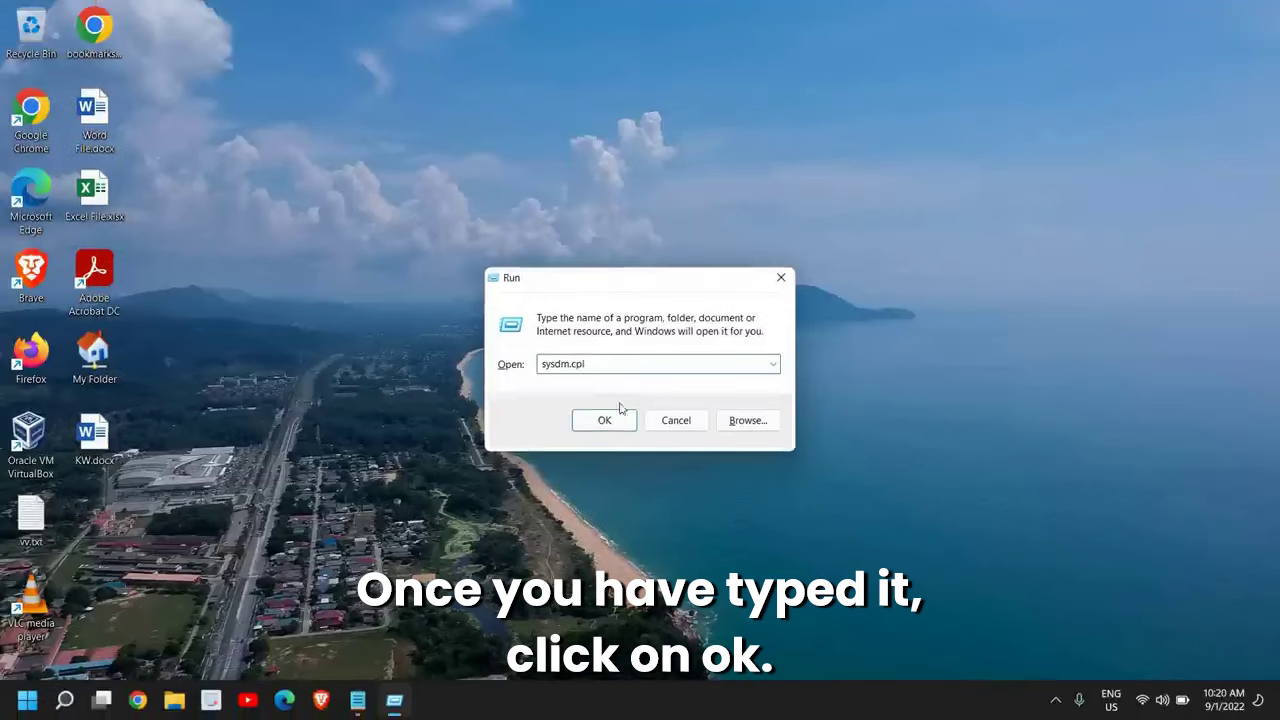
pyautogui.click(620, 477)
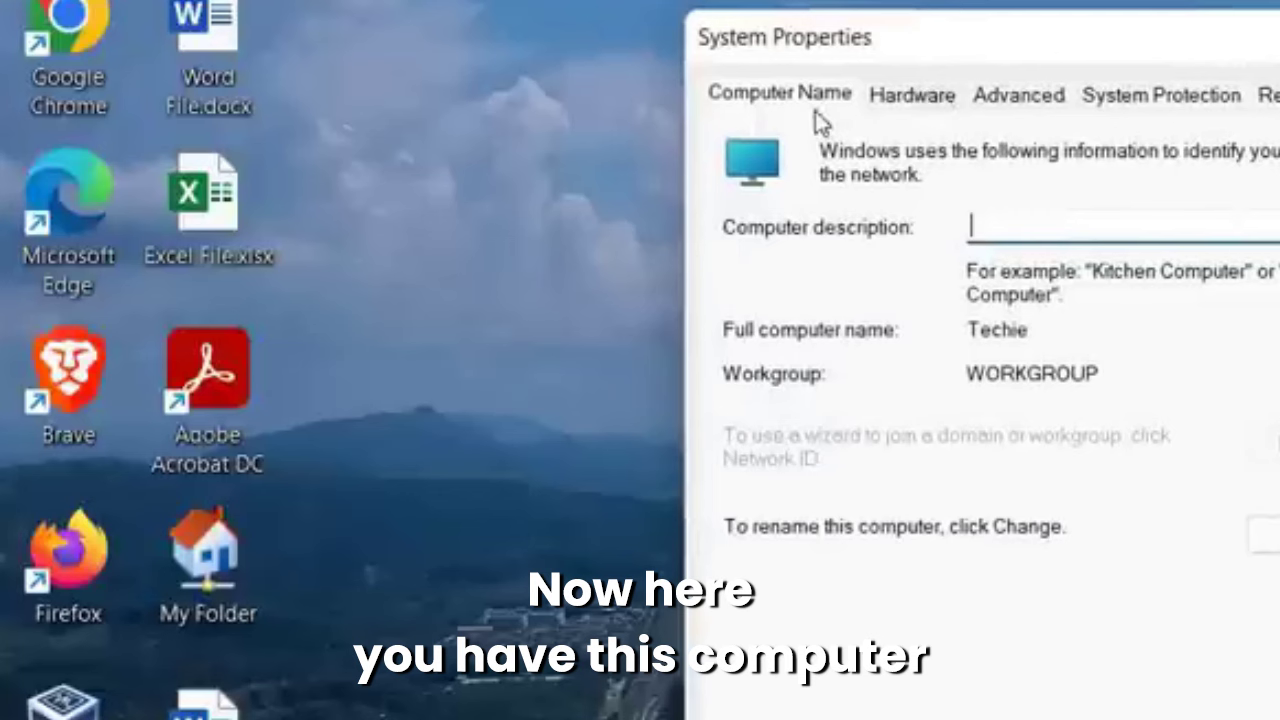
# Look through the hardware, advanced, system protection and remote settings in System Properties
pyautogui.click(905, 100)
pyautogui.click(1012, 100)
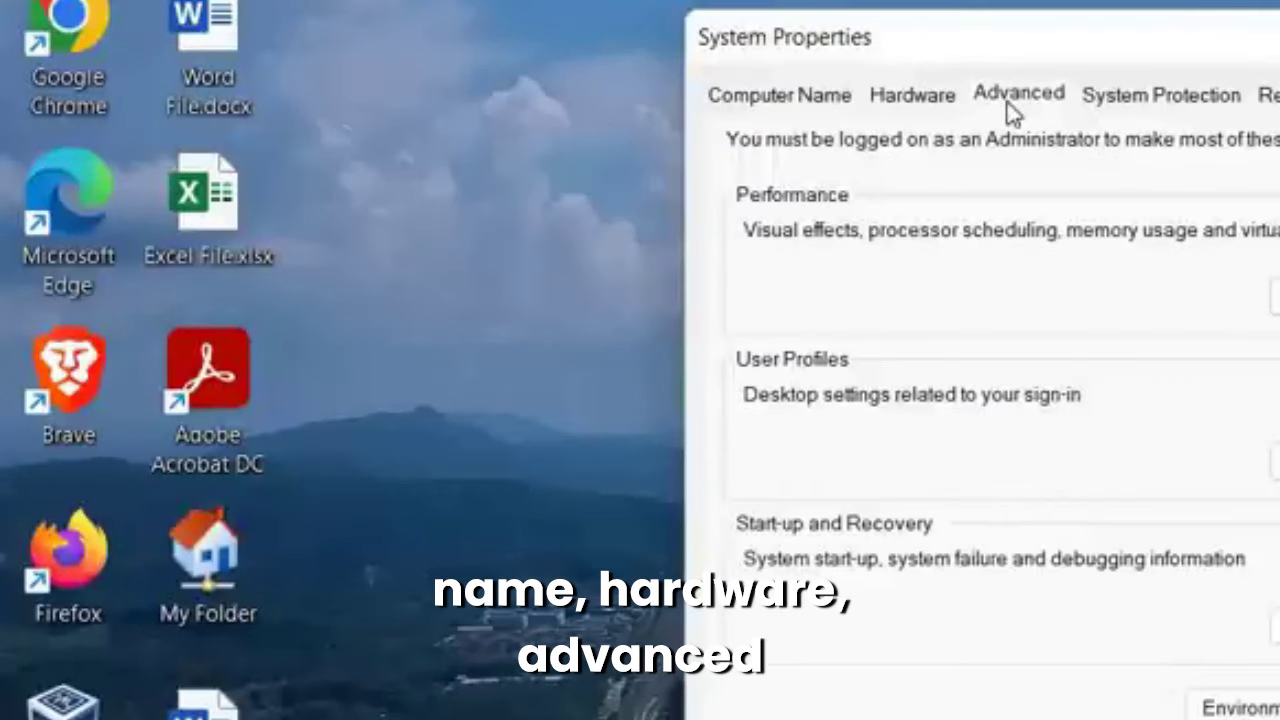
pyautogui.click(1165, 100)
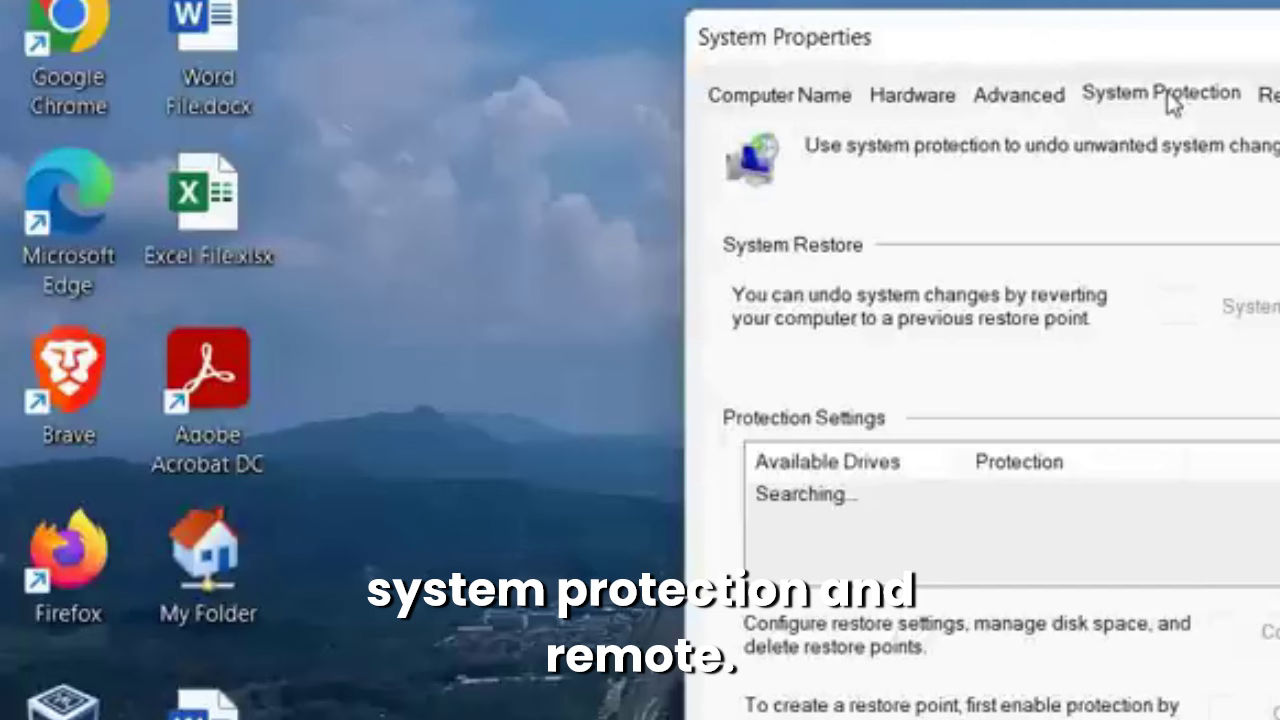
pyautogui.hotkey('ctrl', 'Tab')
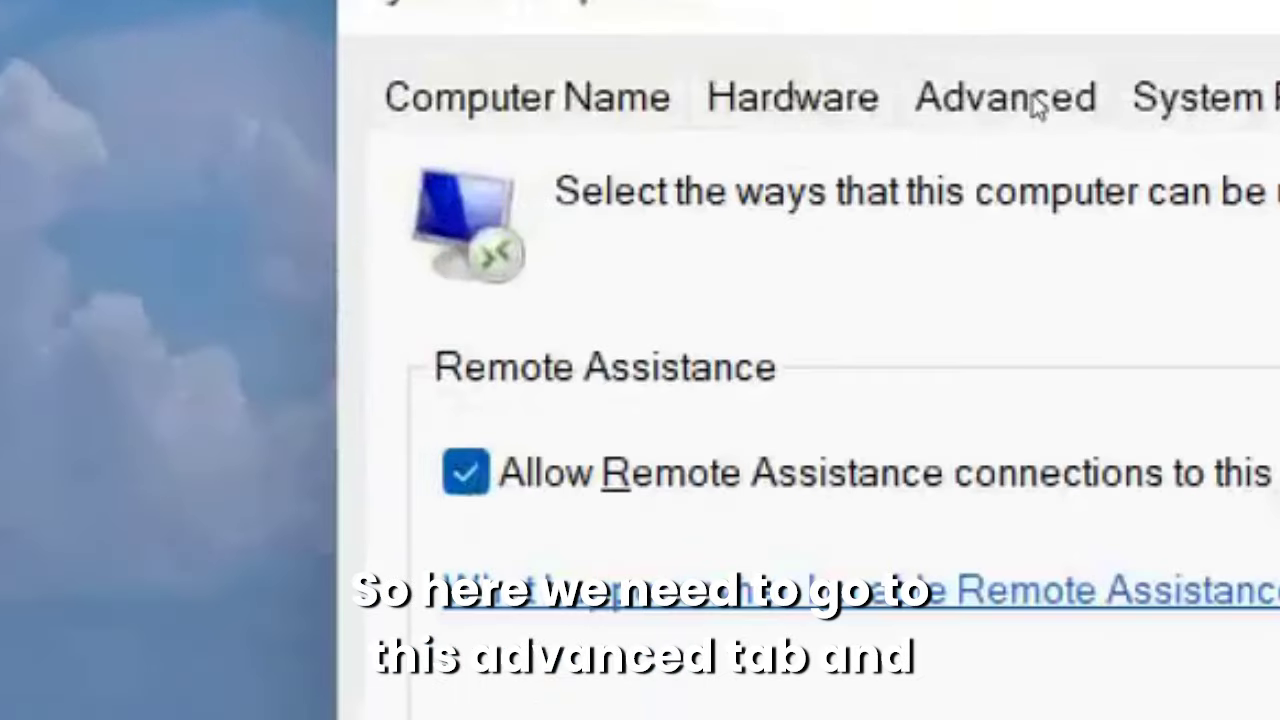
# Choose Adjust for best performance in the advanced Performance Options, and cancel both that dialog and System Properties
pyautogui.click(1030, 88)
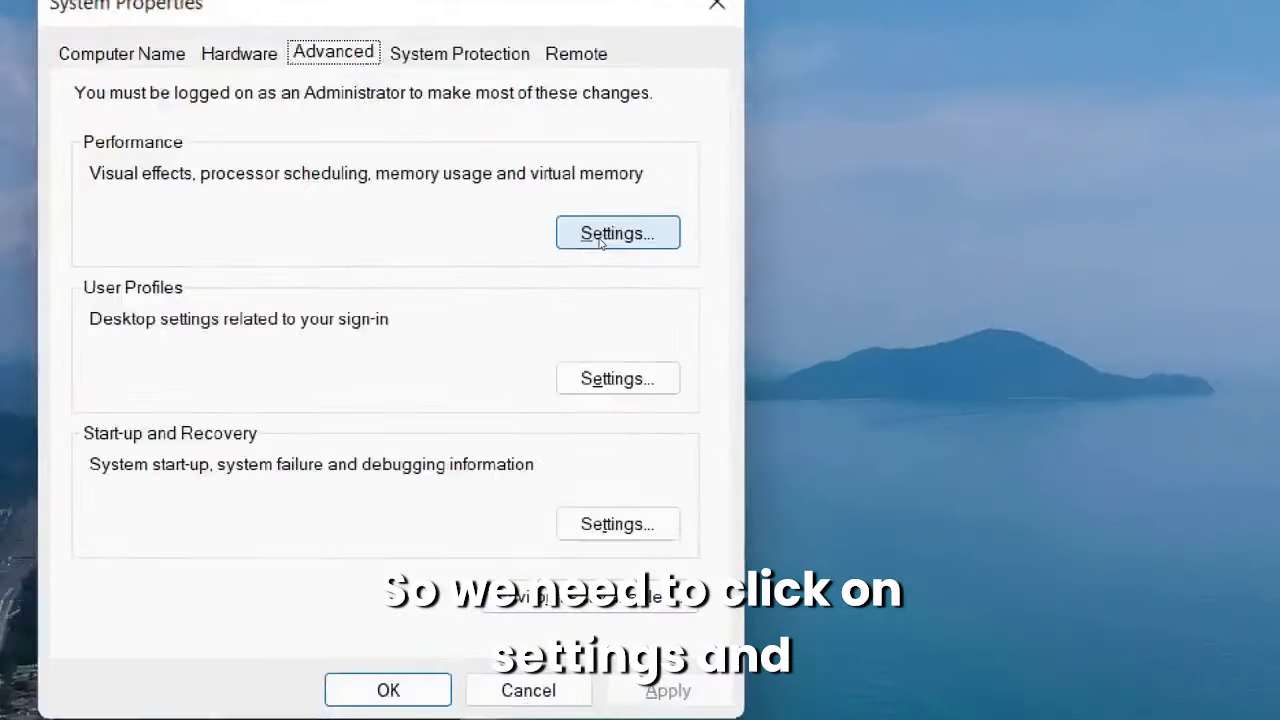
pyautogui.click(603, 238)
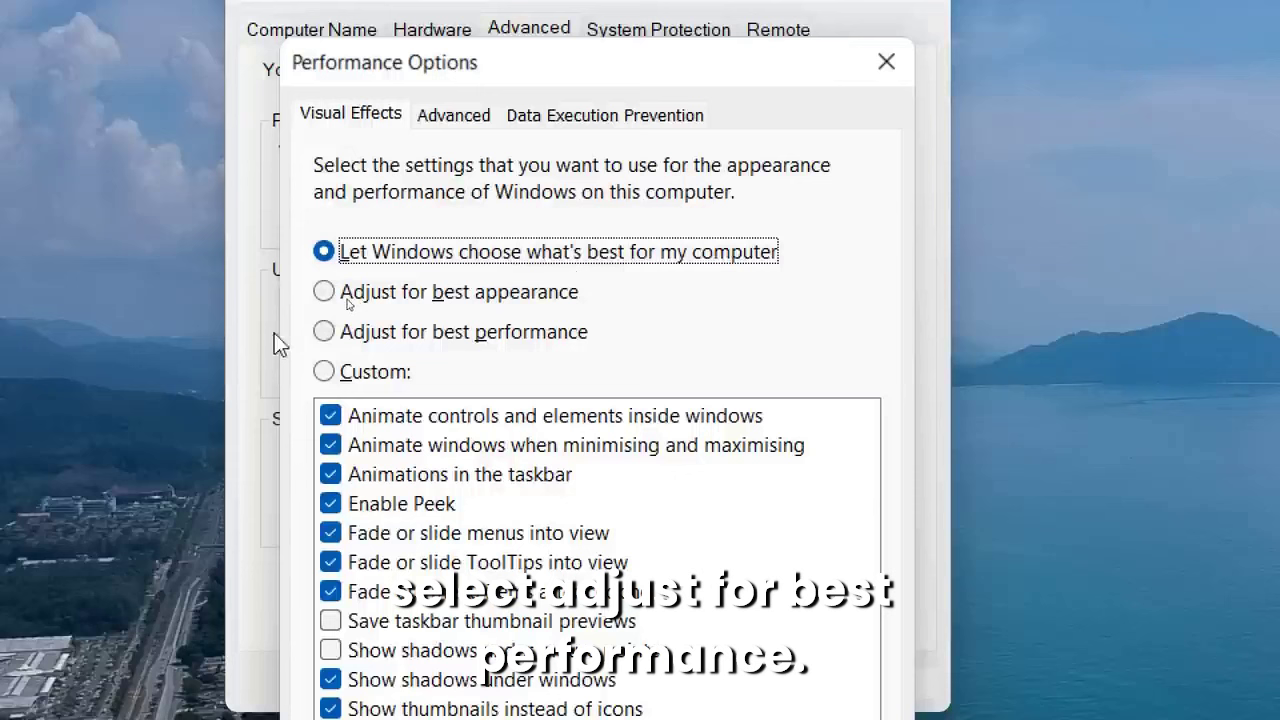
pyautogui.click(325, 334)
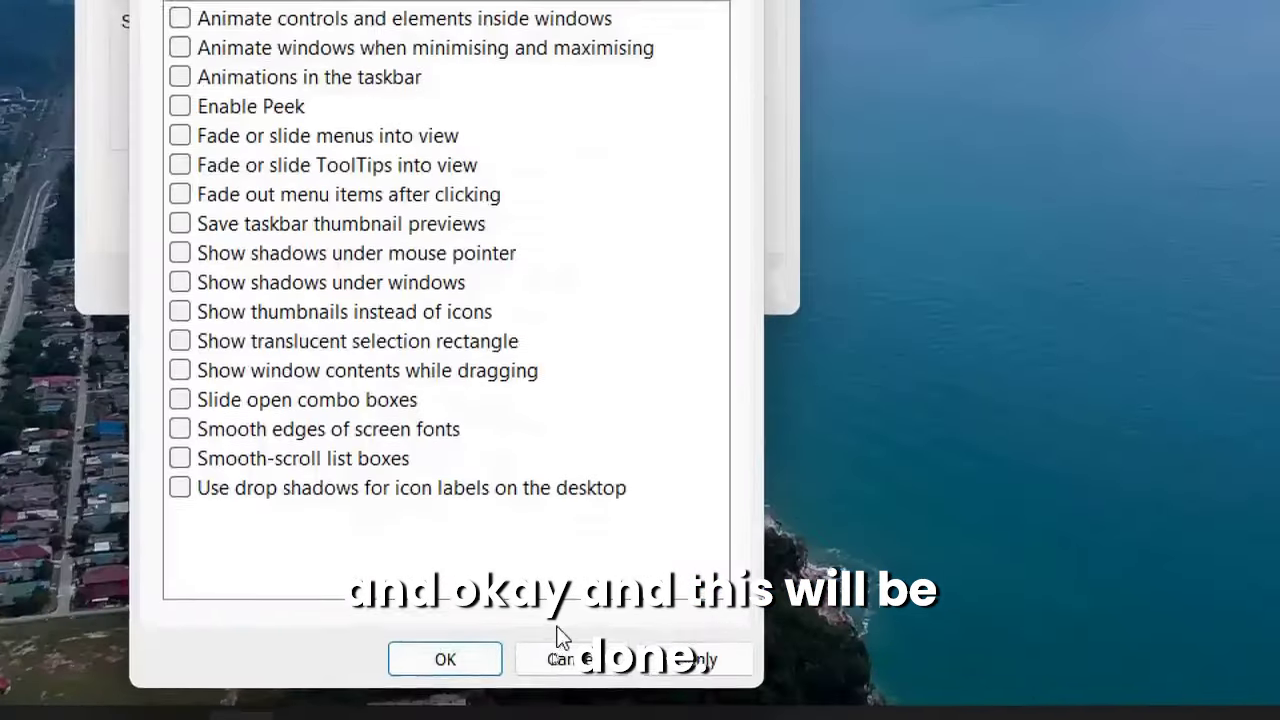
pyautogui.click(560, 616)
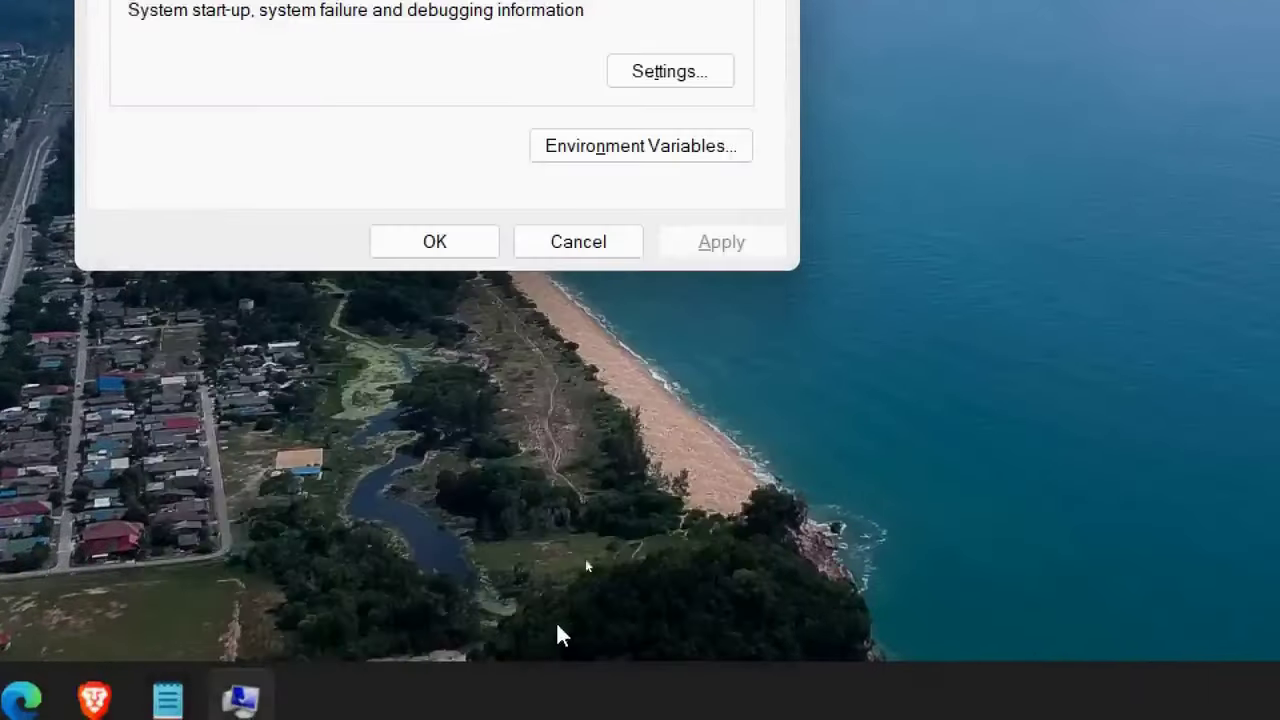
pyautogui.click(568, 250)
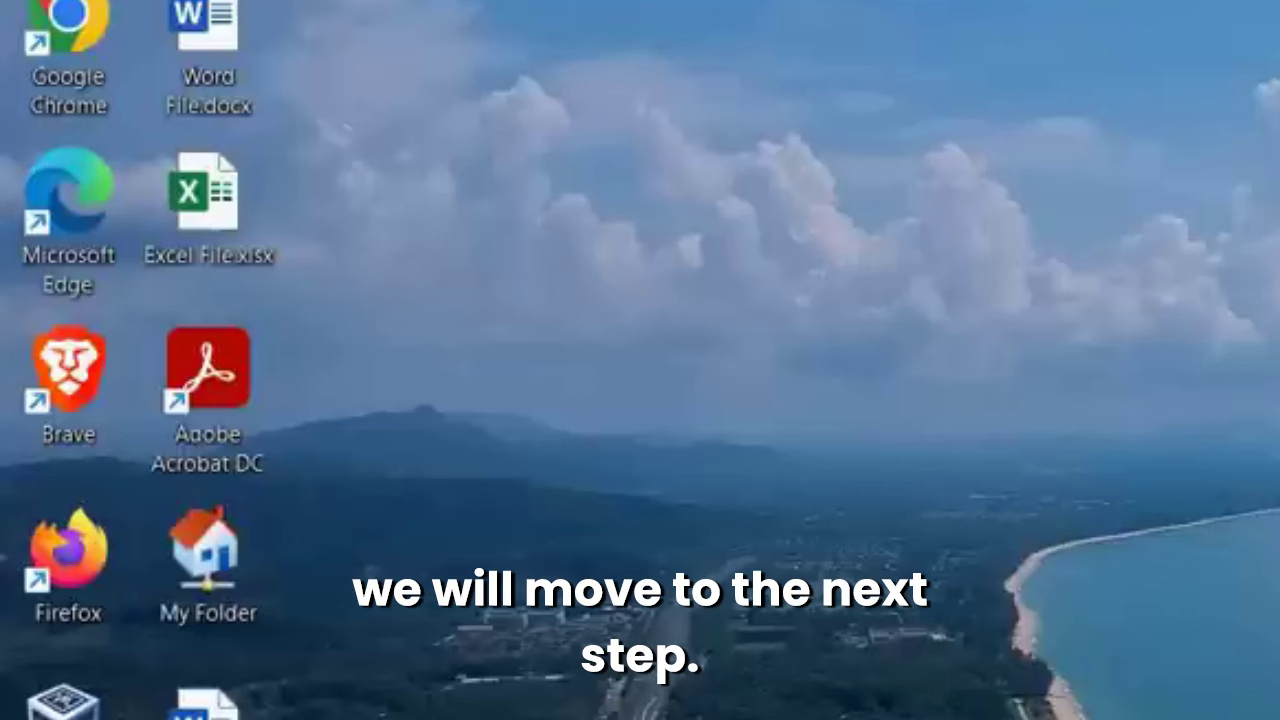
# Examine the startup apps' status and start-up impact in a maximised Task Manager, and close it
pyautogui.press('super+x')
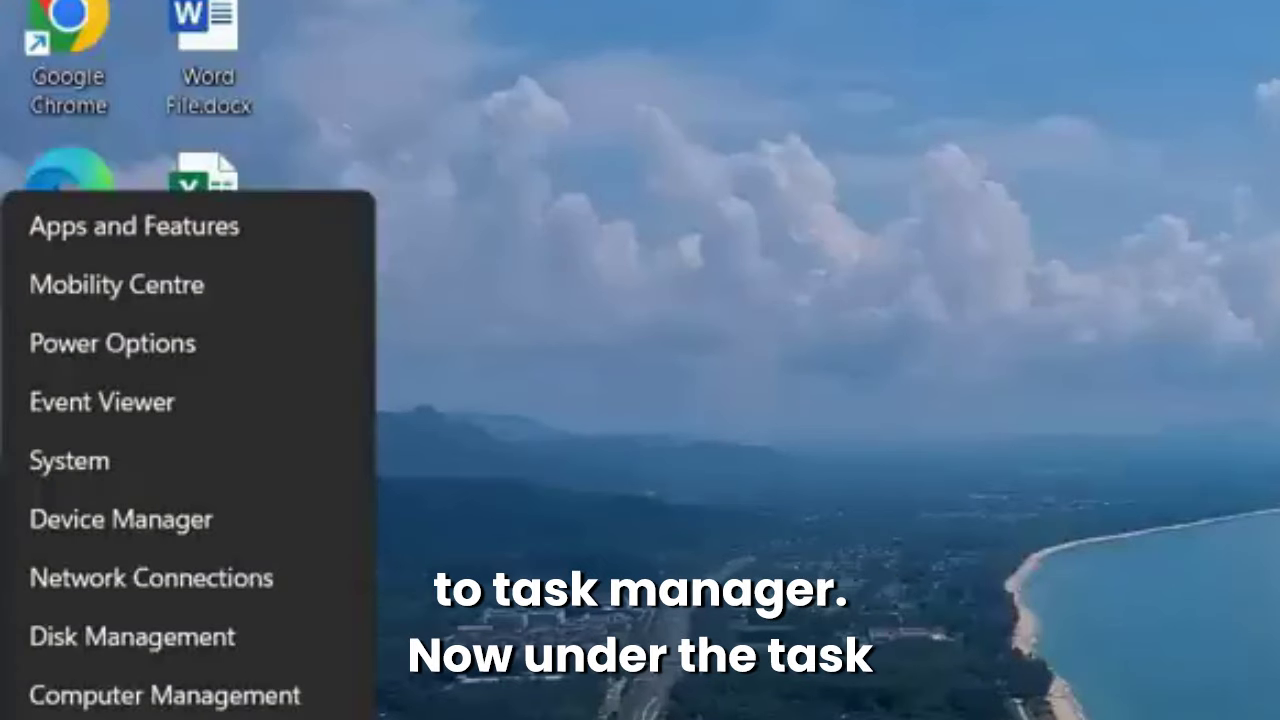
pyautogui.click(57, 477)
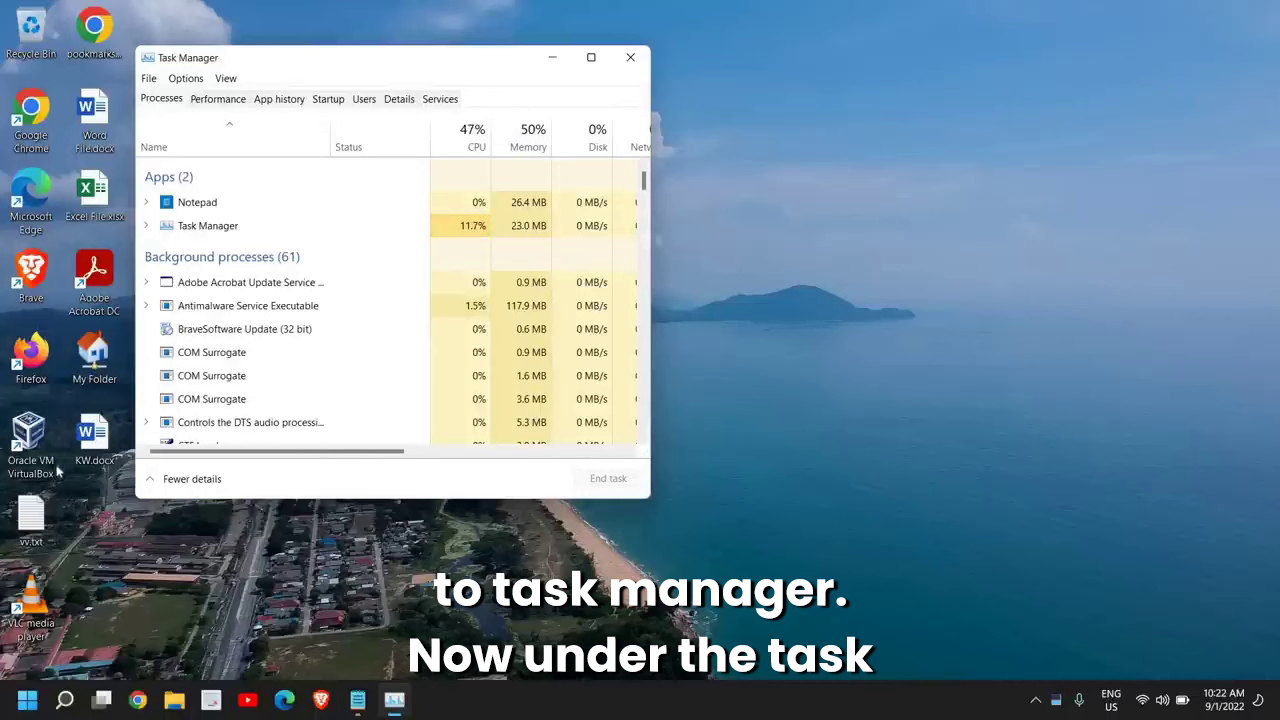
pyautogui.click(333, 100)
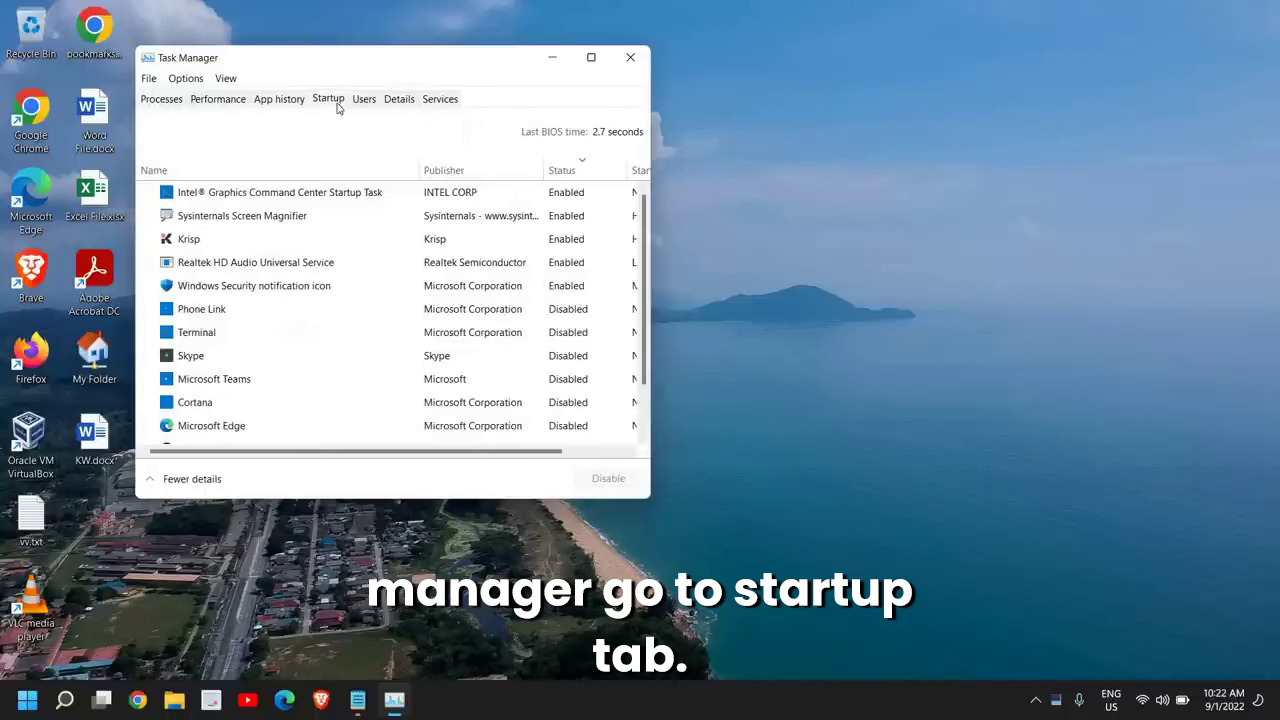
pyautogui.click(592, 58)
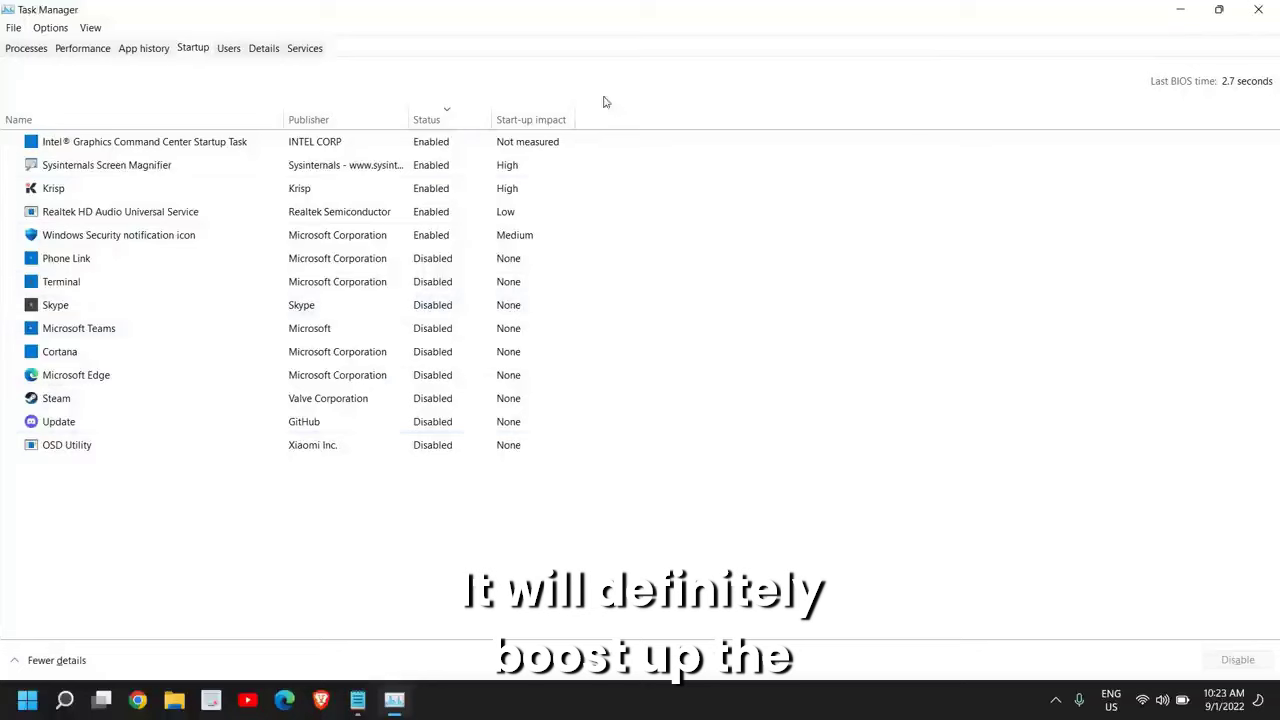
pyautogui.click(1258, 9)
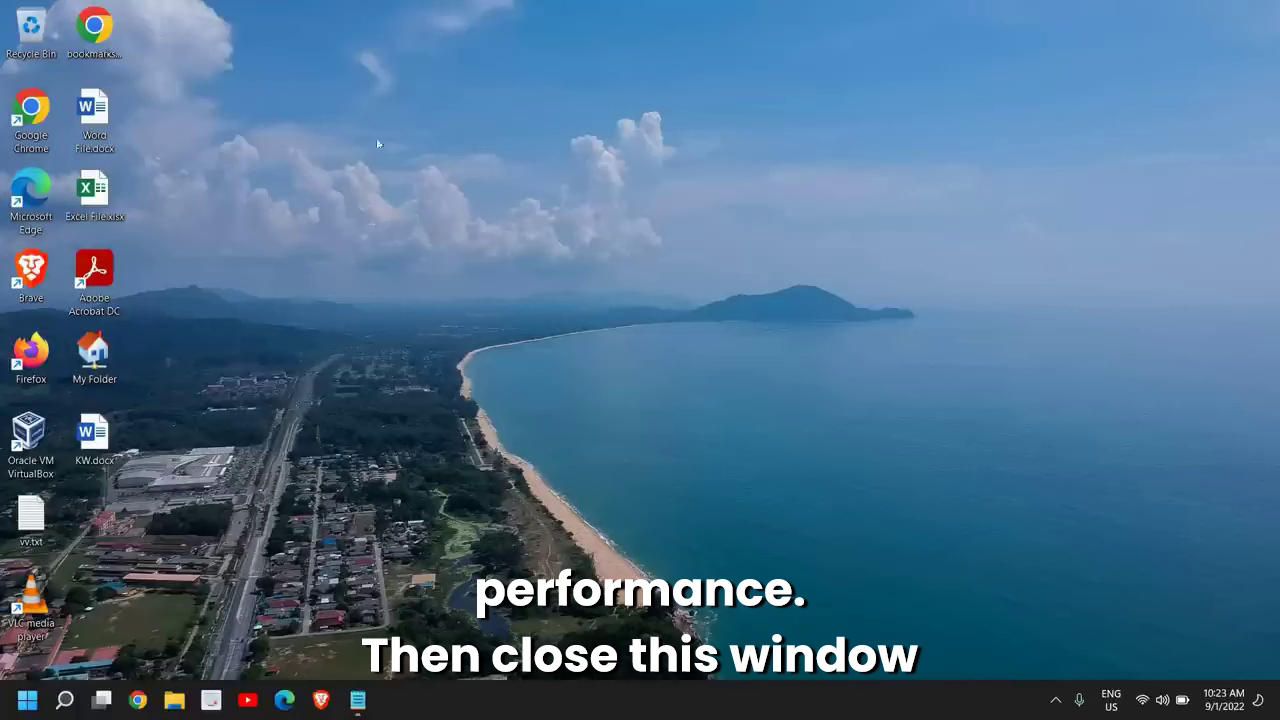
# Check the free space on the Windows (C:) drive under This PC in a maximised File Explorer, and close it
pyautogui.click(175, 701)
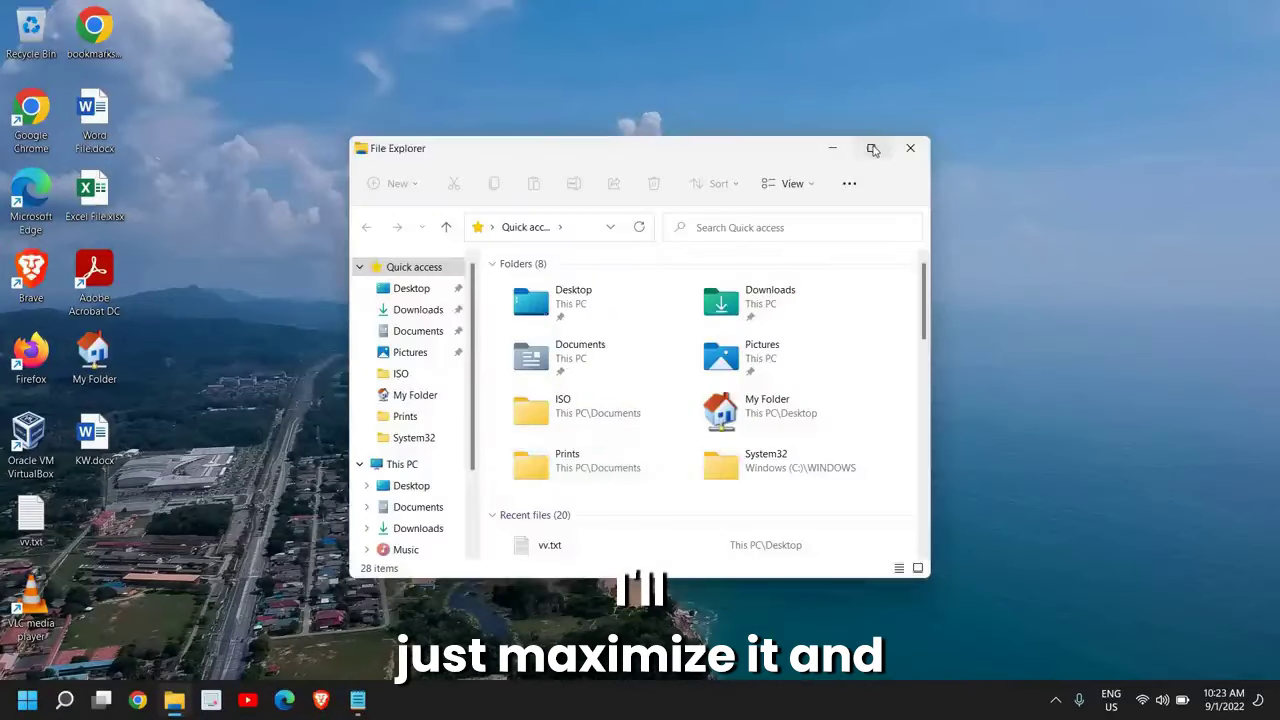
pyautogui.click(872, 149)
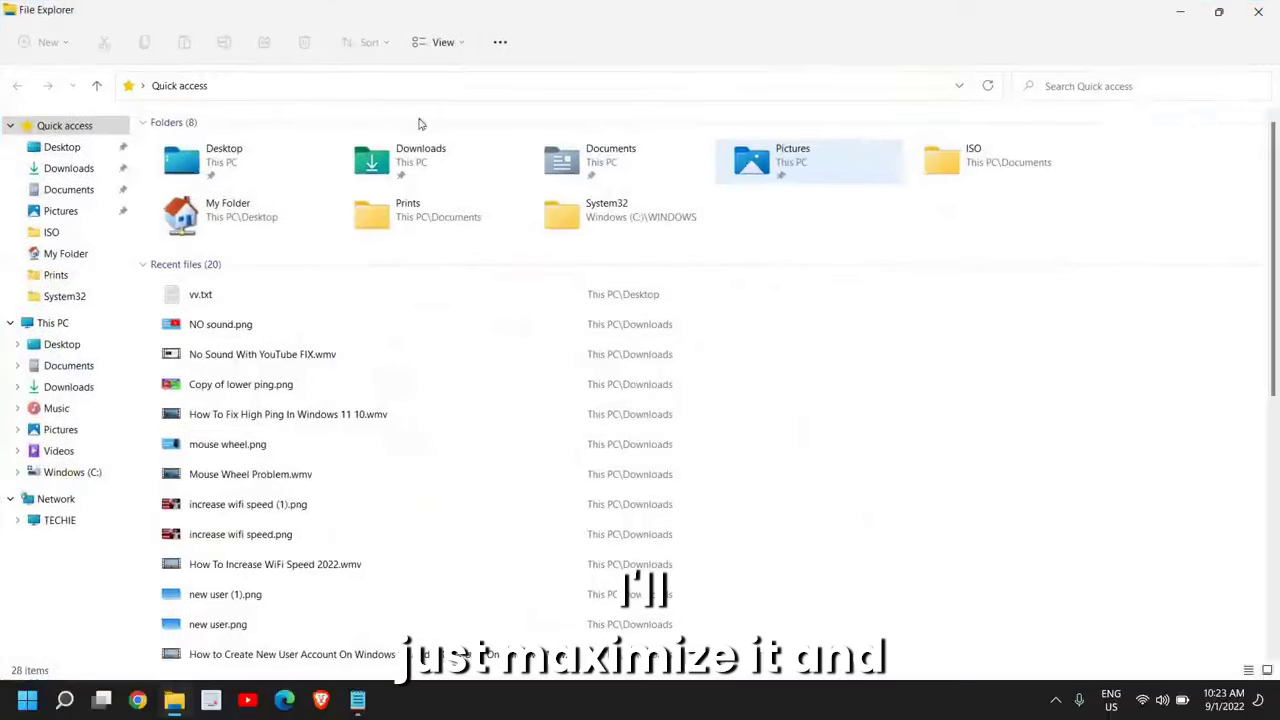
pyautogui.click(46, 323)
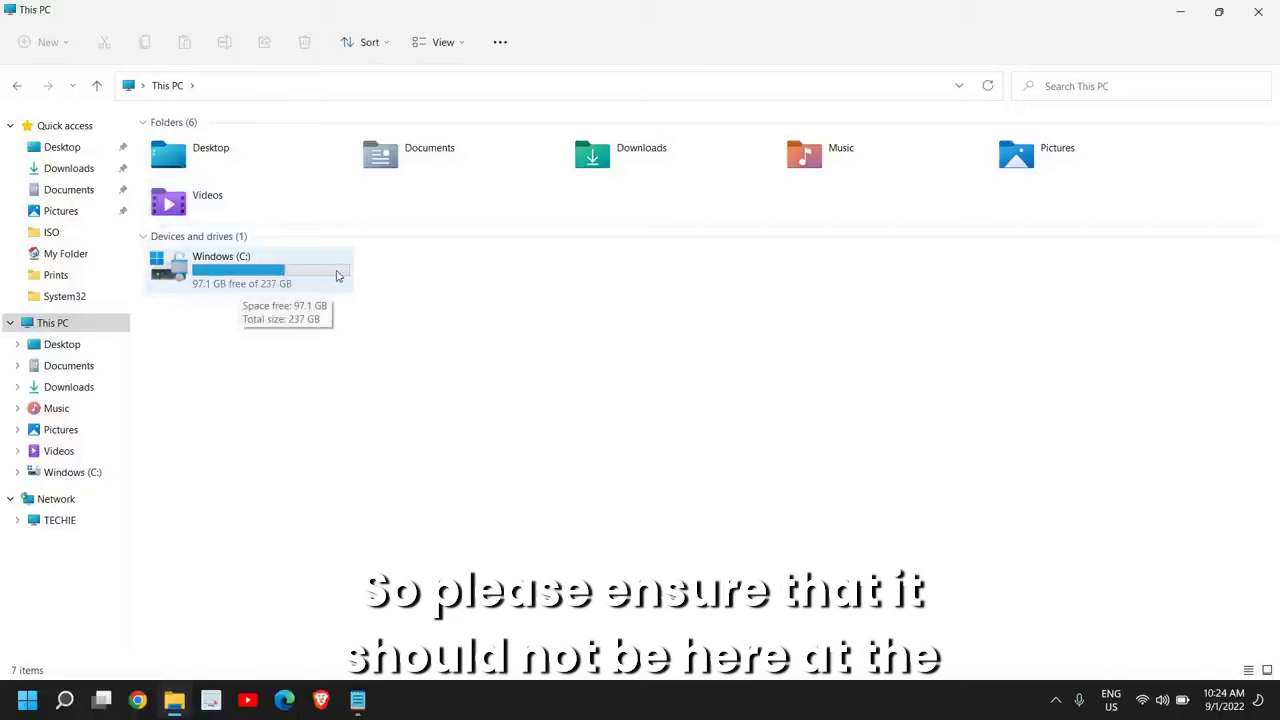
pyautogui.click(258, 279)
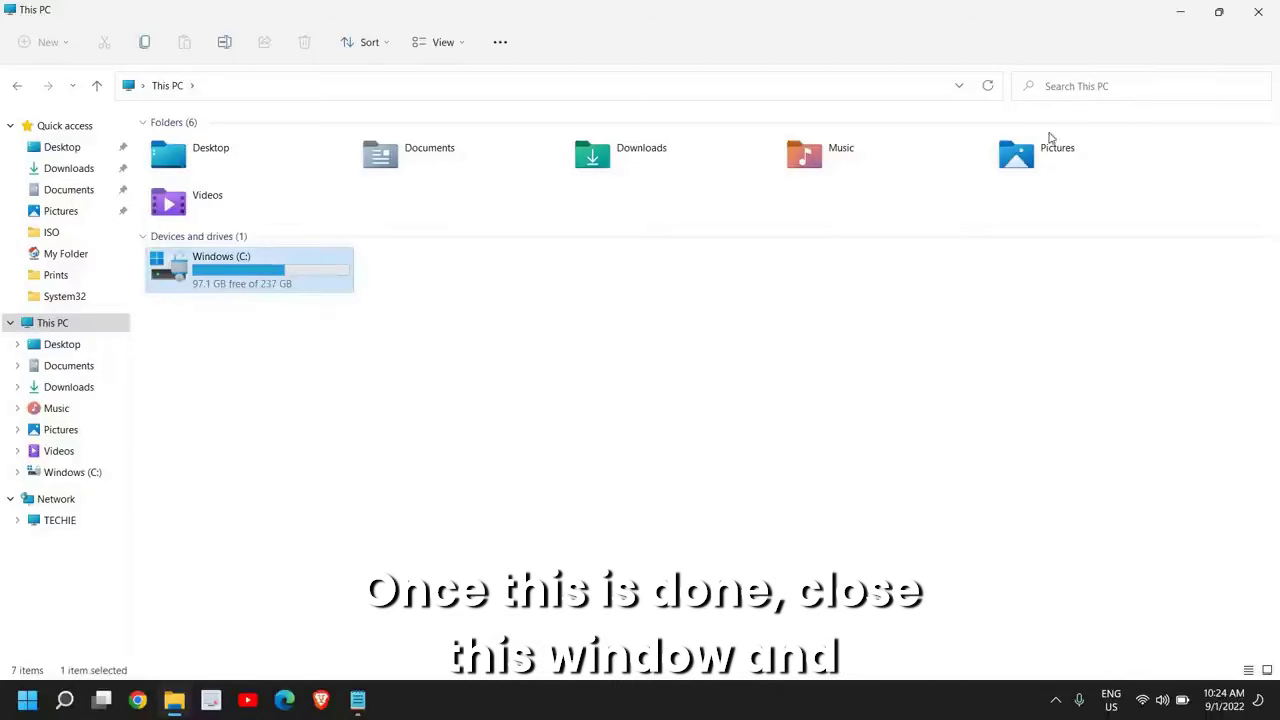
pyautogui.click(1259, 14)
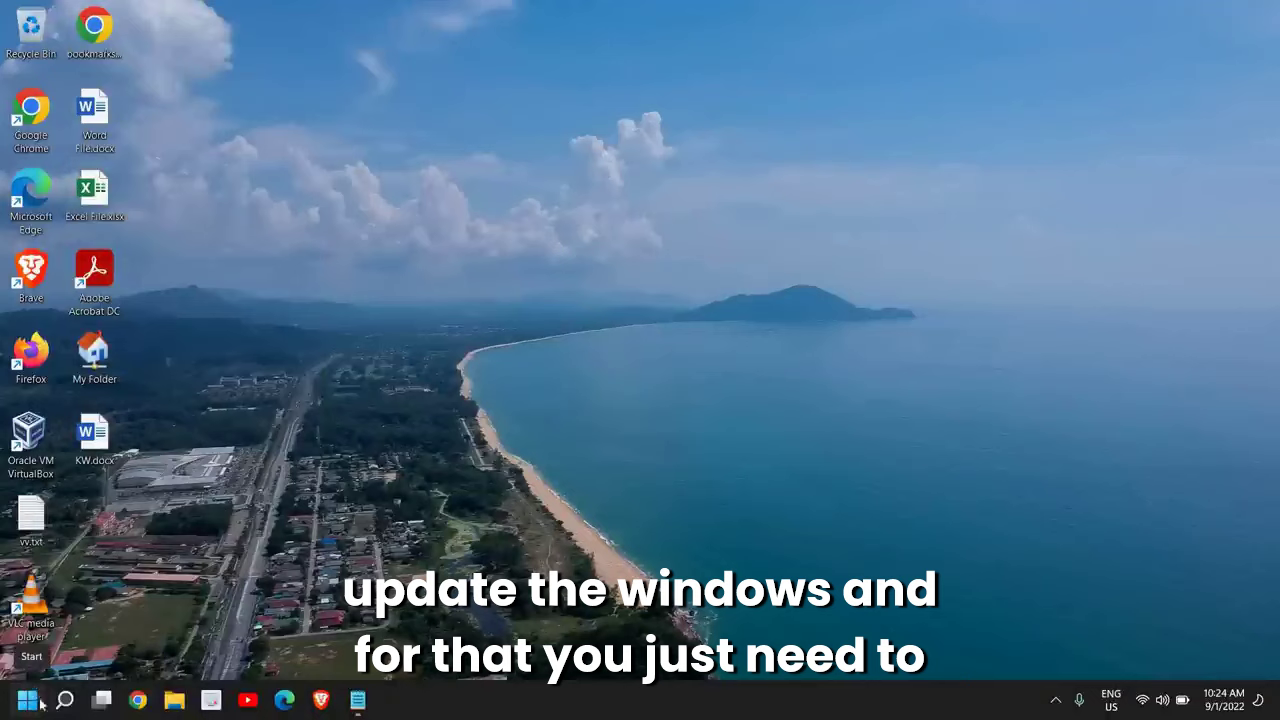
# Search Windows for "windows" and bring up the Windows Update settings
pyautogui.click(65, 701)
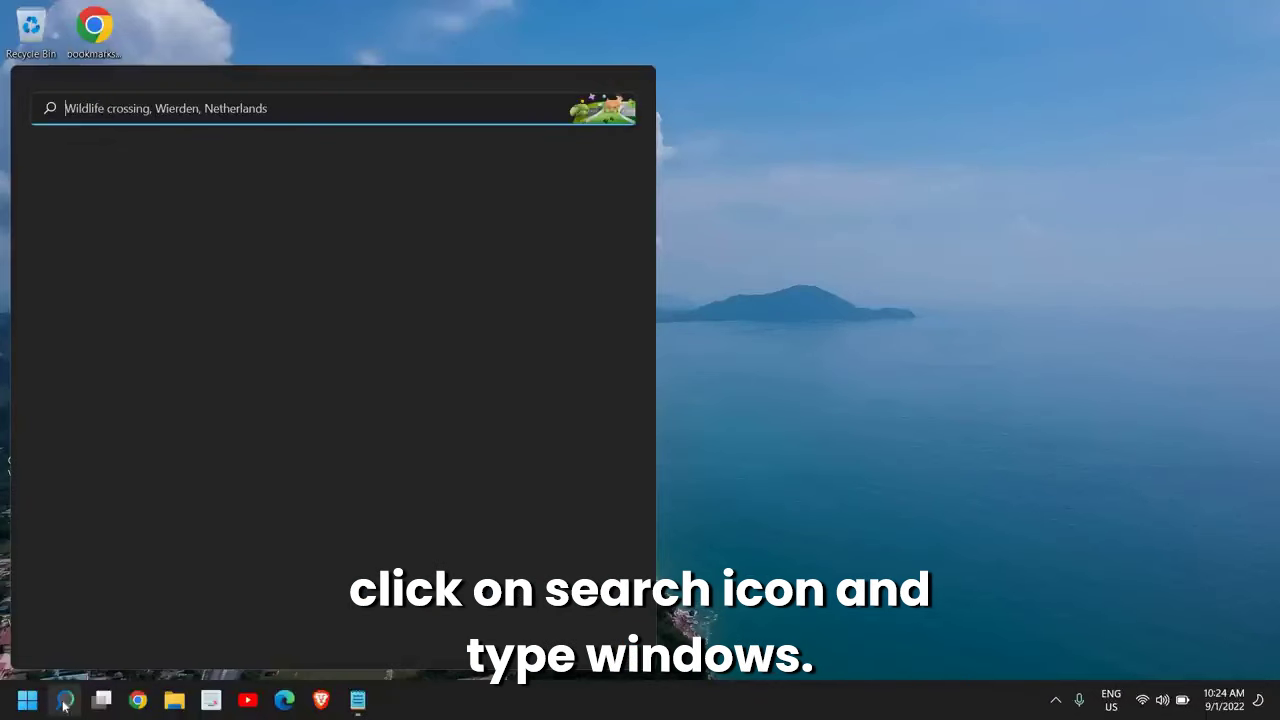
pyautogui.write('windows')
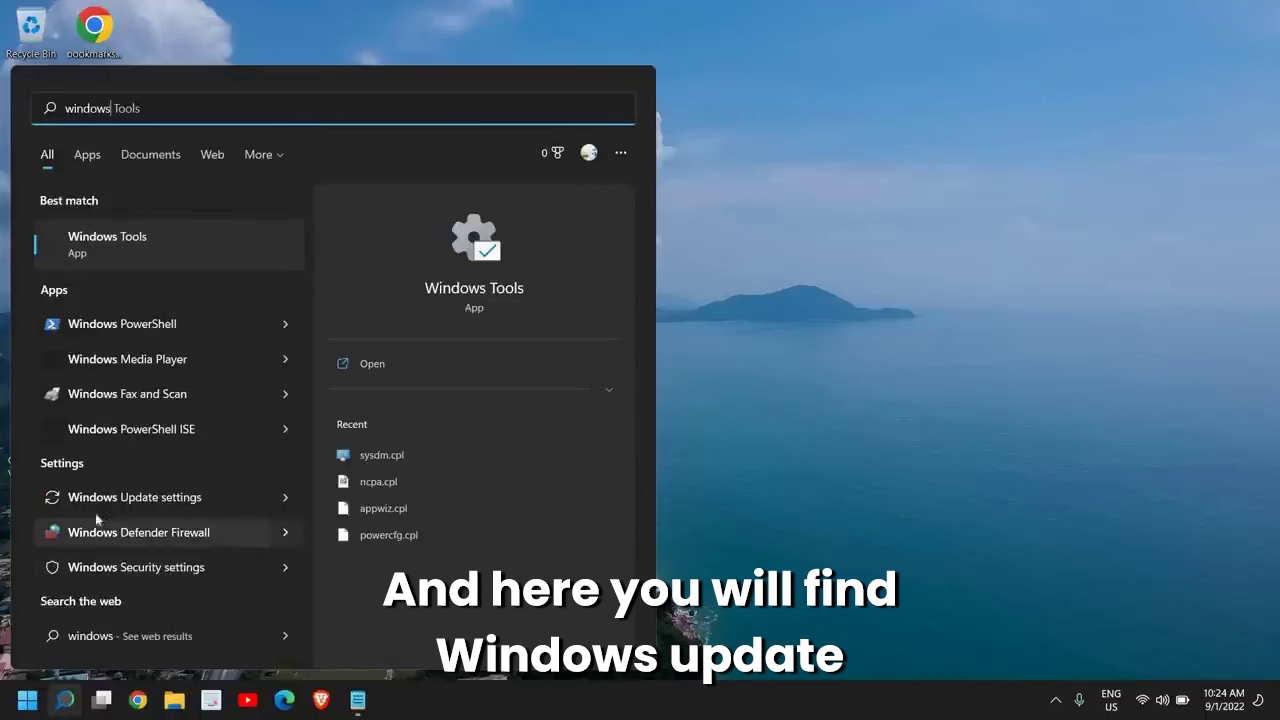
pyautogui.click(127, 499)
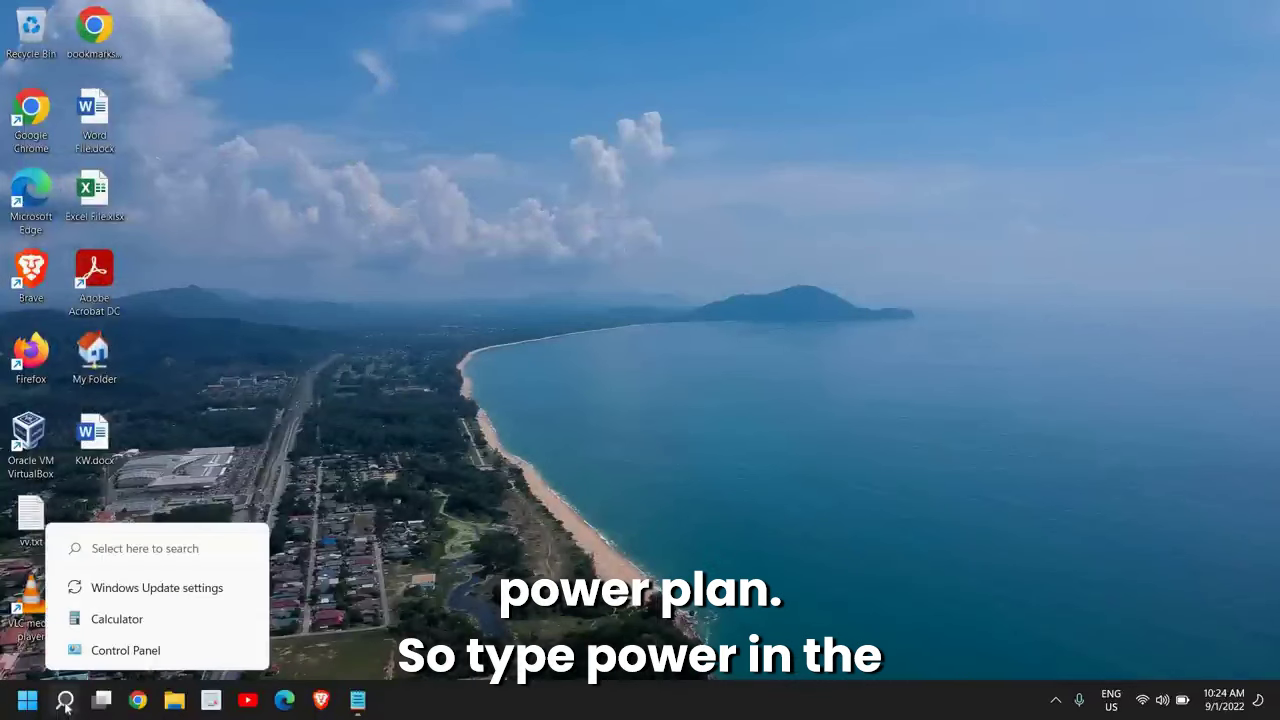
# Search Windows for "power" to review the power plans in Power Options, and close the window
pyautogui.click(65, 703)
pyautogui.write('po')
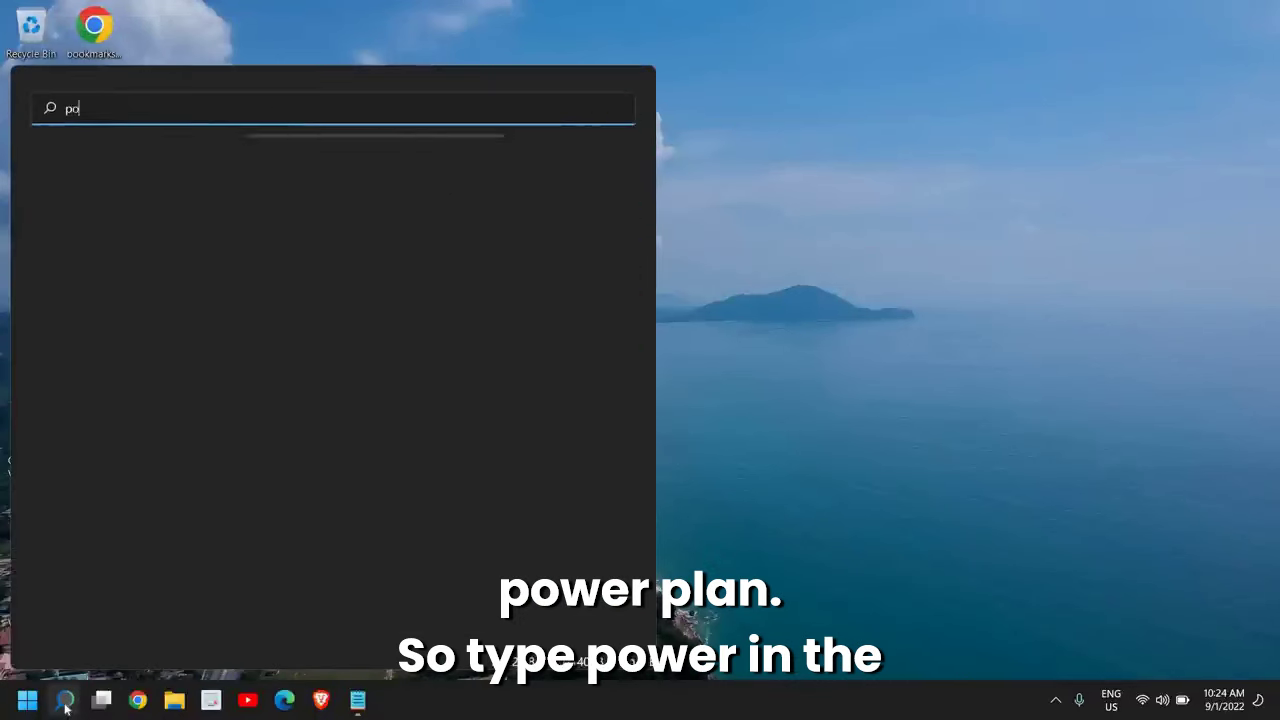
pyautogui.press('BackSpace')
pyautogui.press('BackSpace')
pyautogui.write('we')
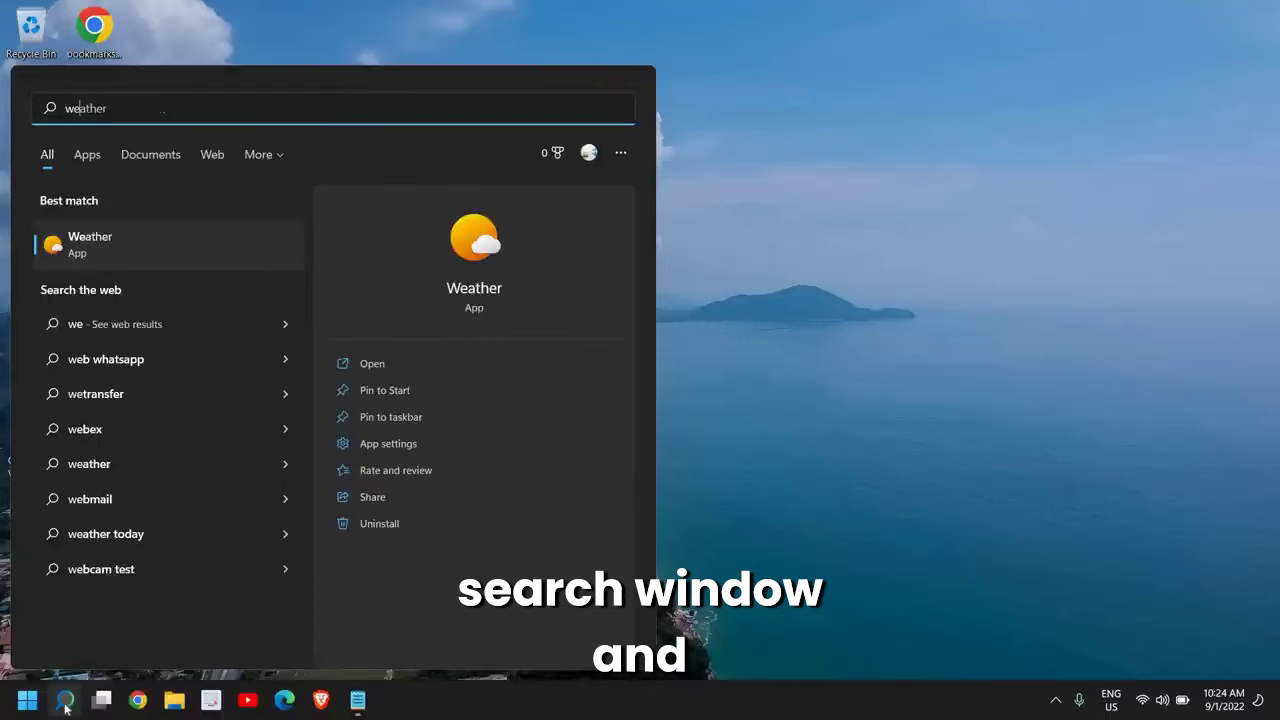
pyautogui.press('BackSpace')
pyautogui.press('BackSpace')
pyautogui.write('power')
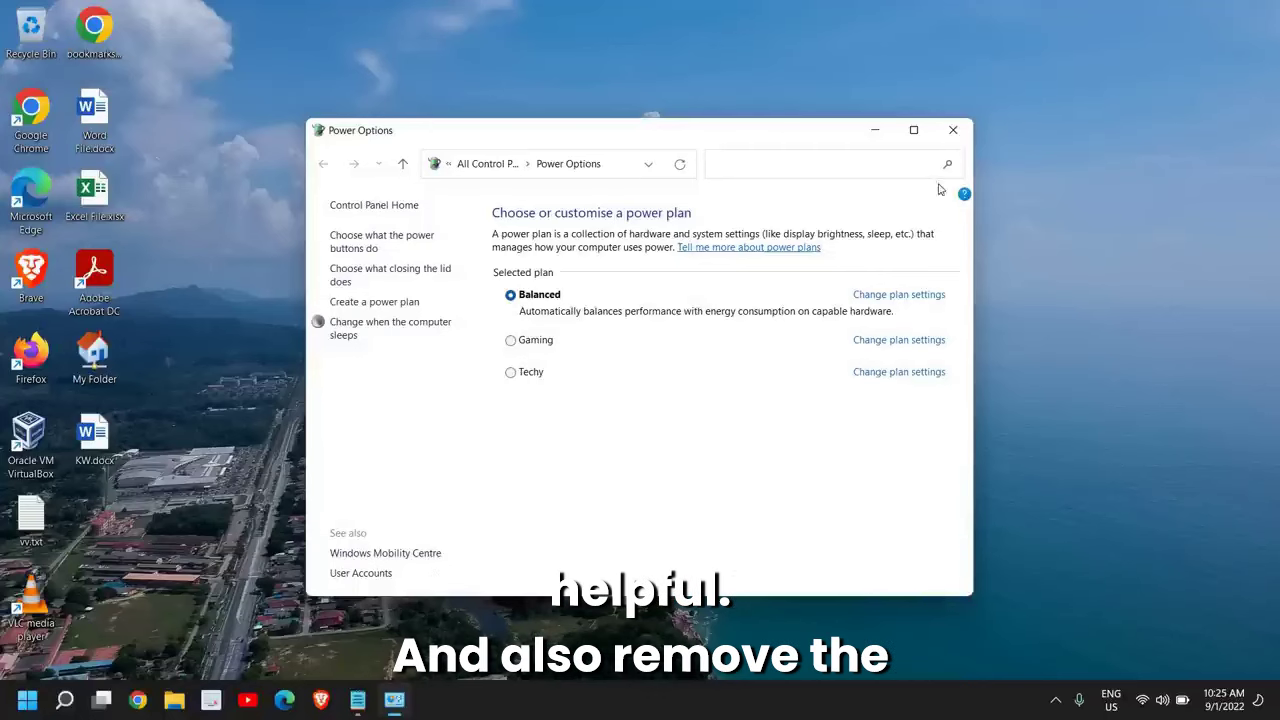
pyautogui.click(953, 130)
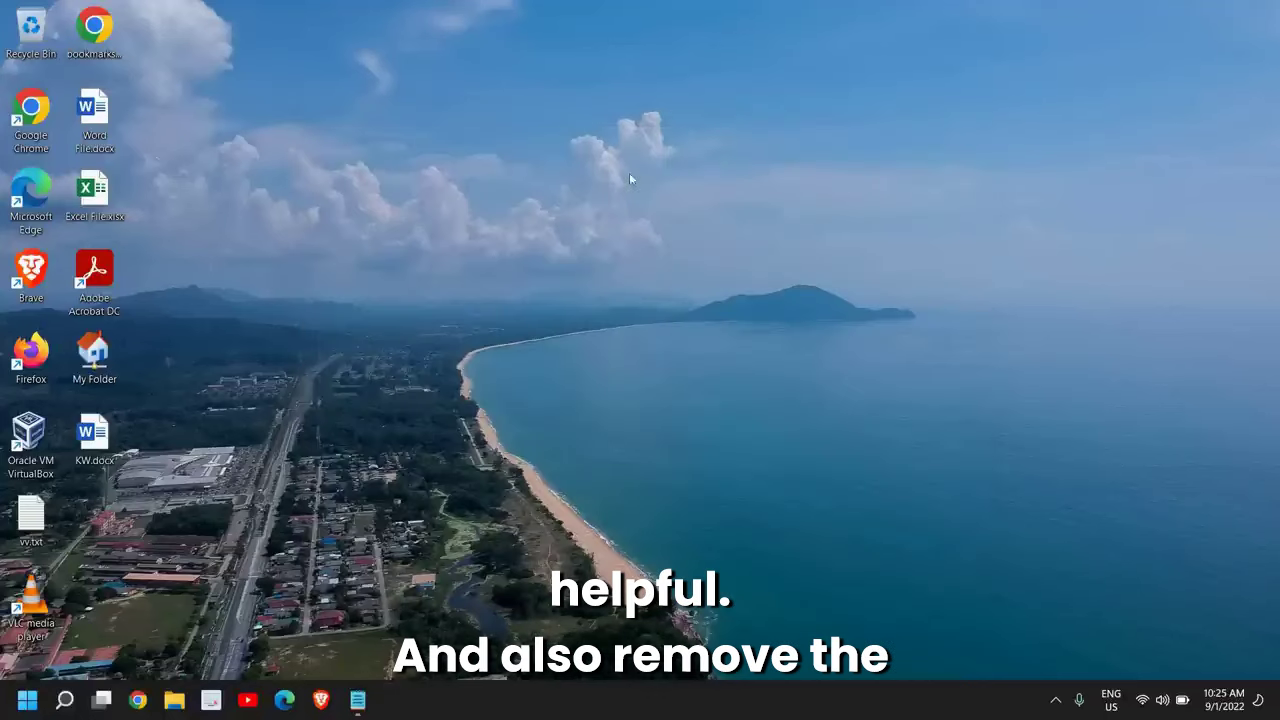
# Launch Disk Cleanup by running cleanmgr
pyautogui.rightClick(27, 700)
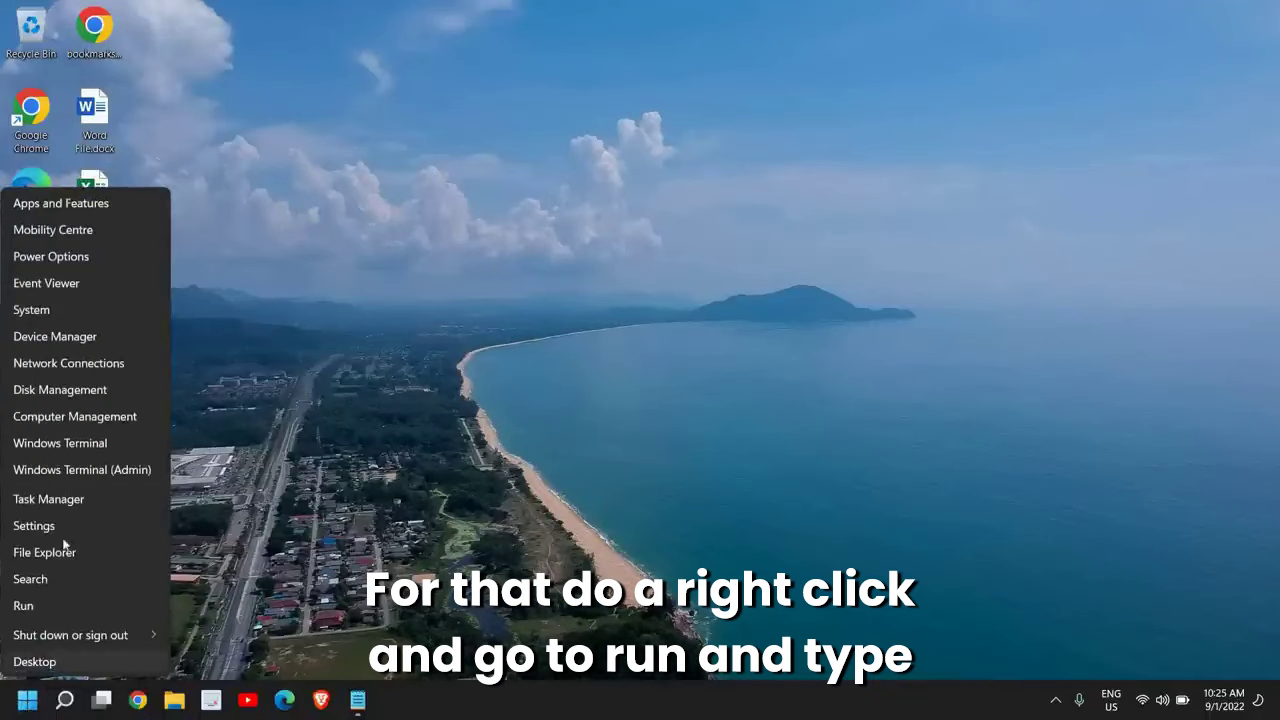
pyautogui.click(40, 606)
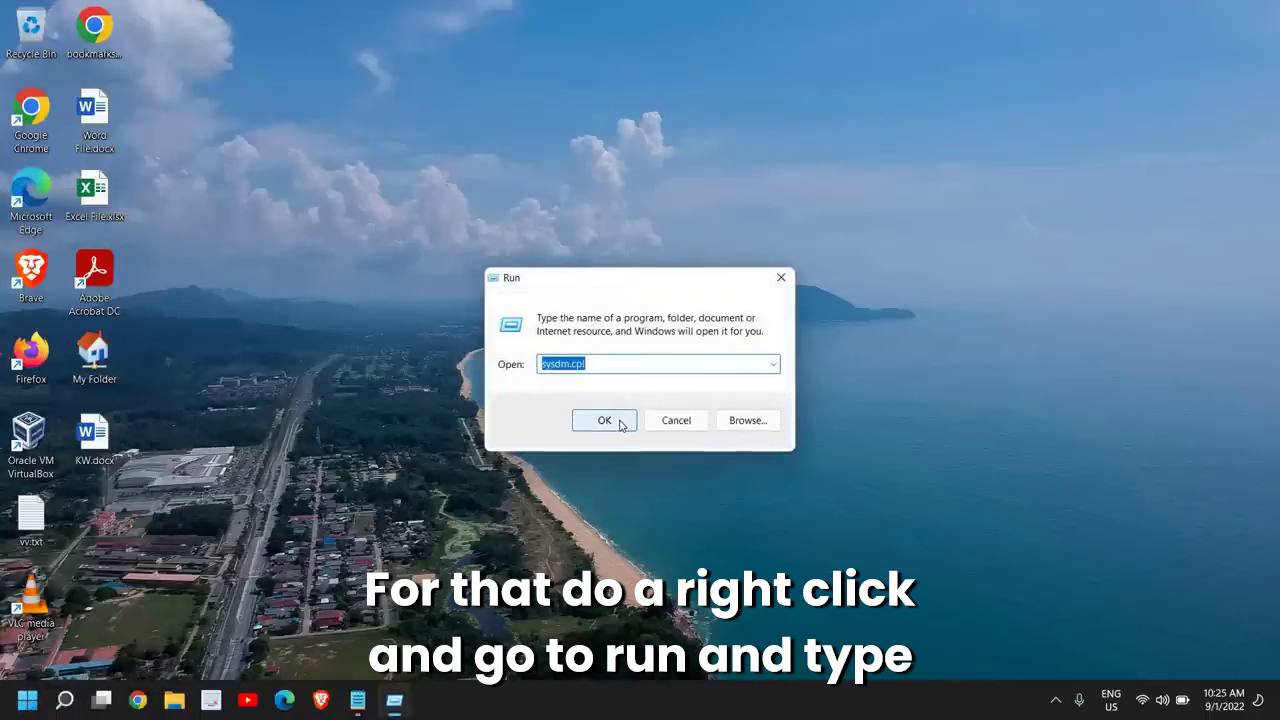
pyautogui.write('cle')
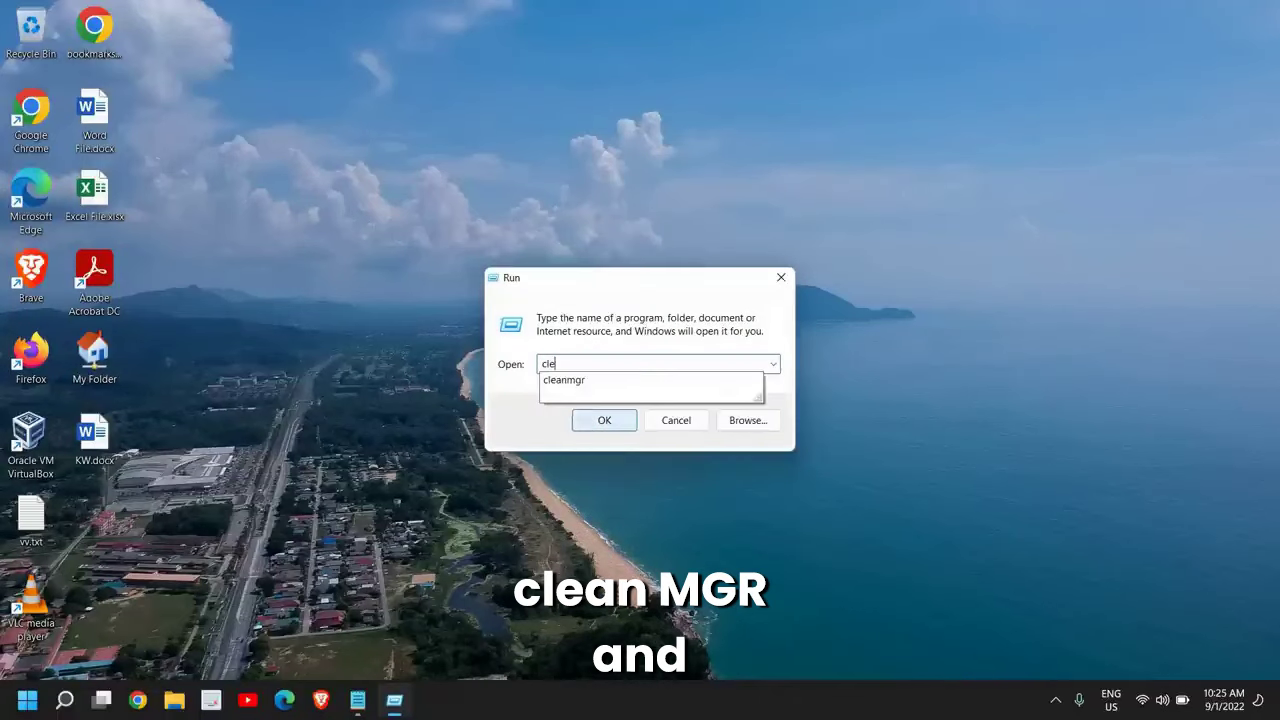
pyautogui.write('anmgr')
pyautogui.click(604, 420)
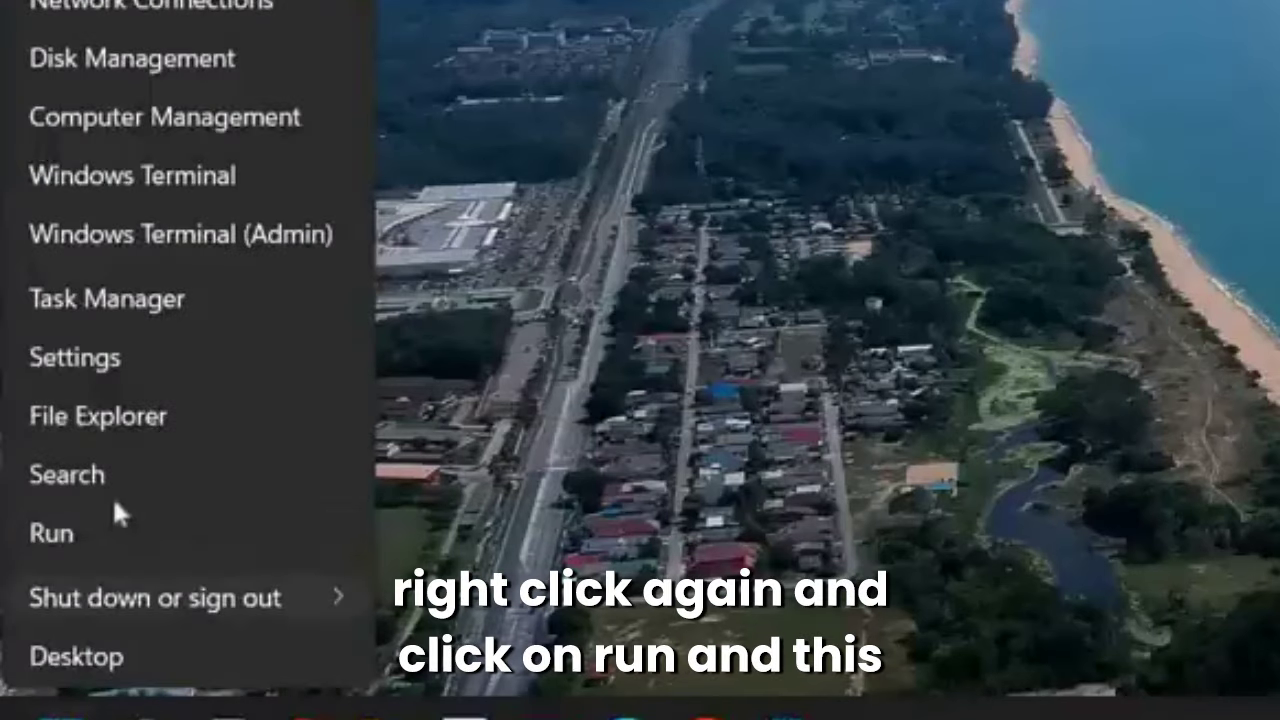
# Bring up the Windows Temp folder by running temp
pyautogui.click(101, 537)
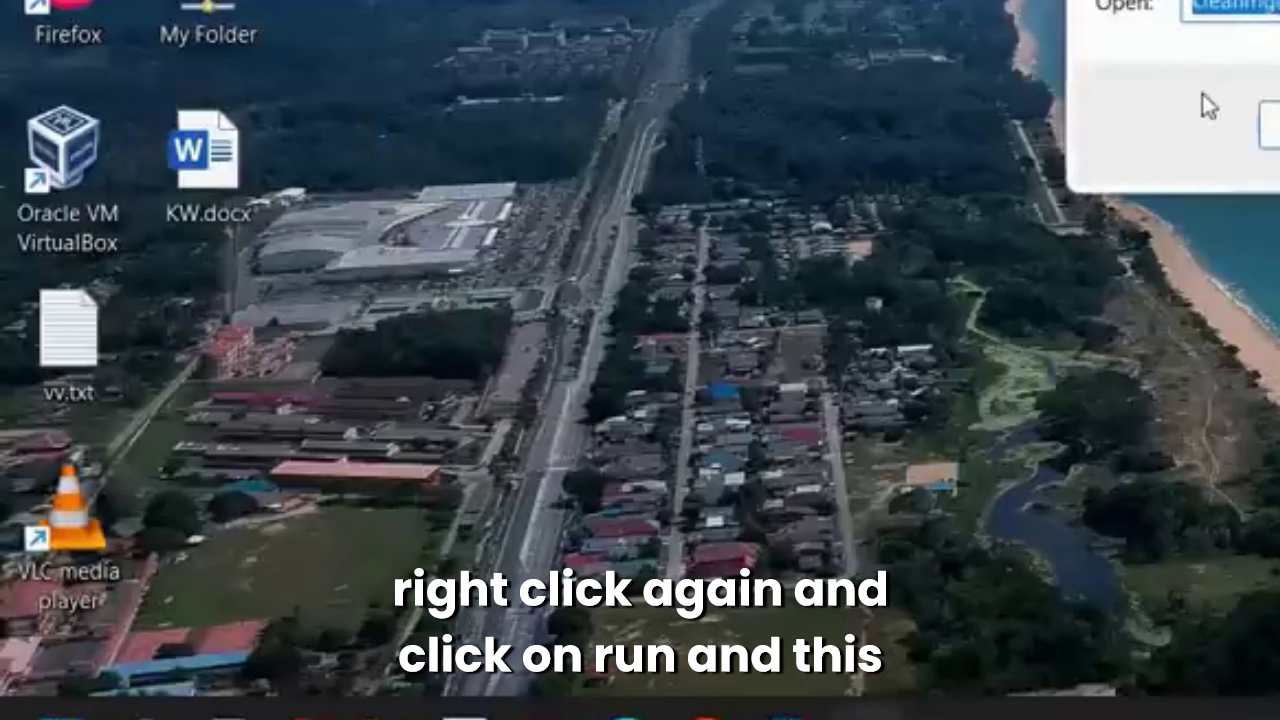
pyautogui.write('temp')
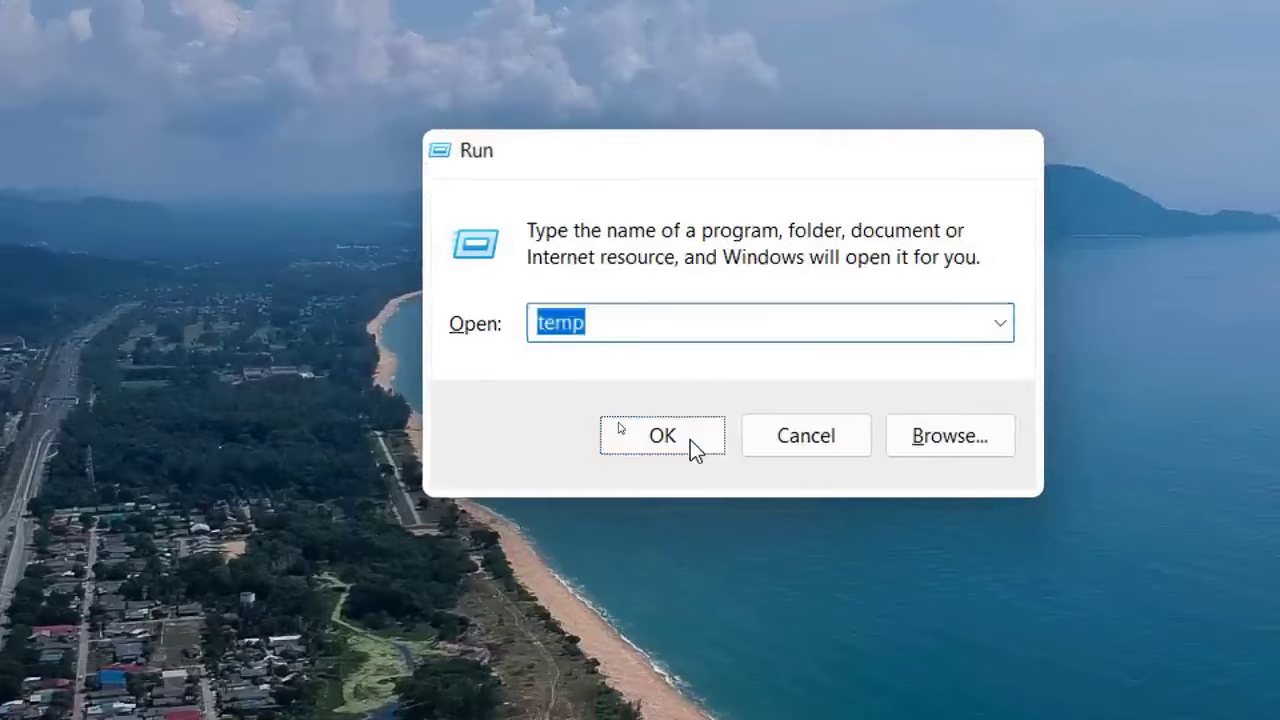
pyautogui.click(690, 450)
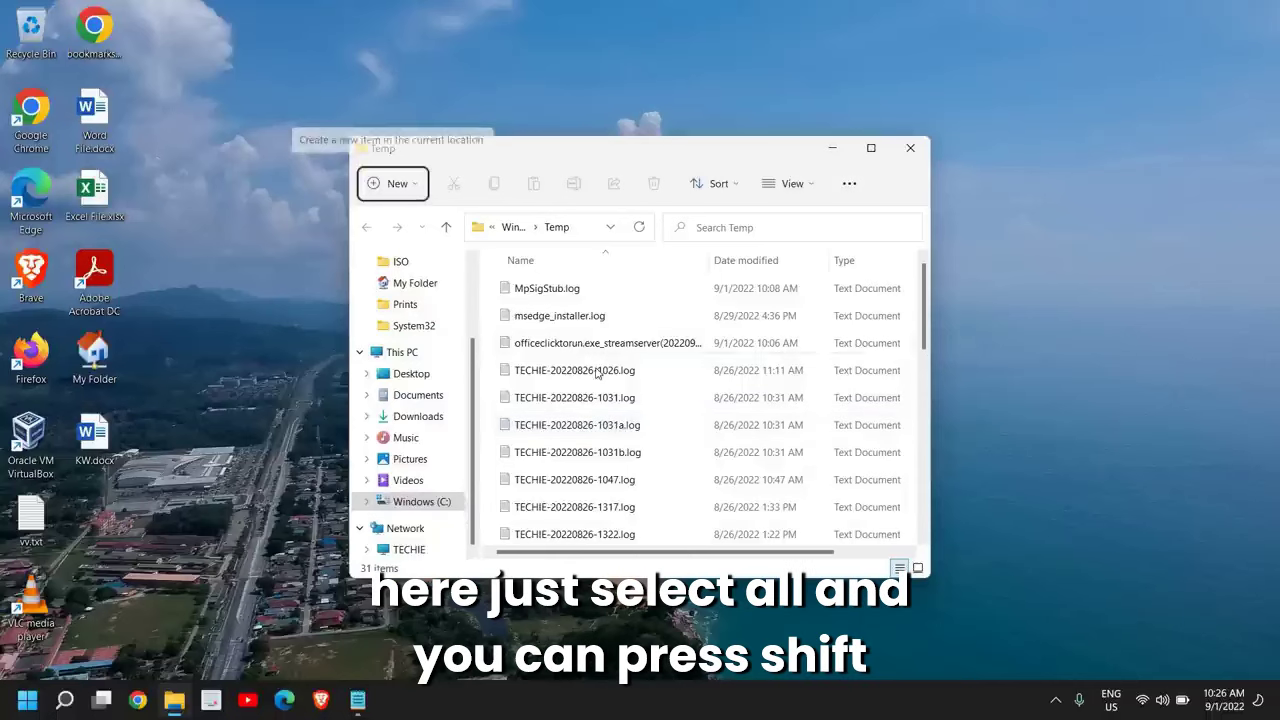
# Permanently delete all files in the Windows Temp folder, skipping the log file in use, and close the folder
pyautogui.click(597, 371)
pyautogui.hotkey('ctrl', 'a')
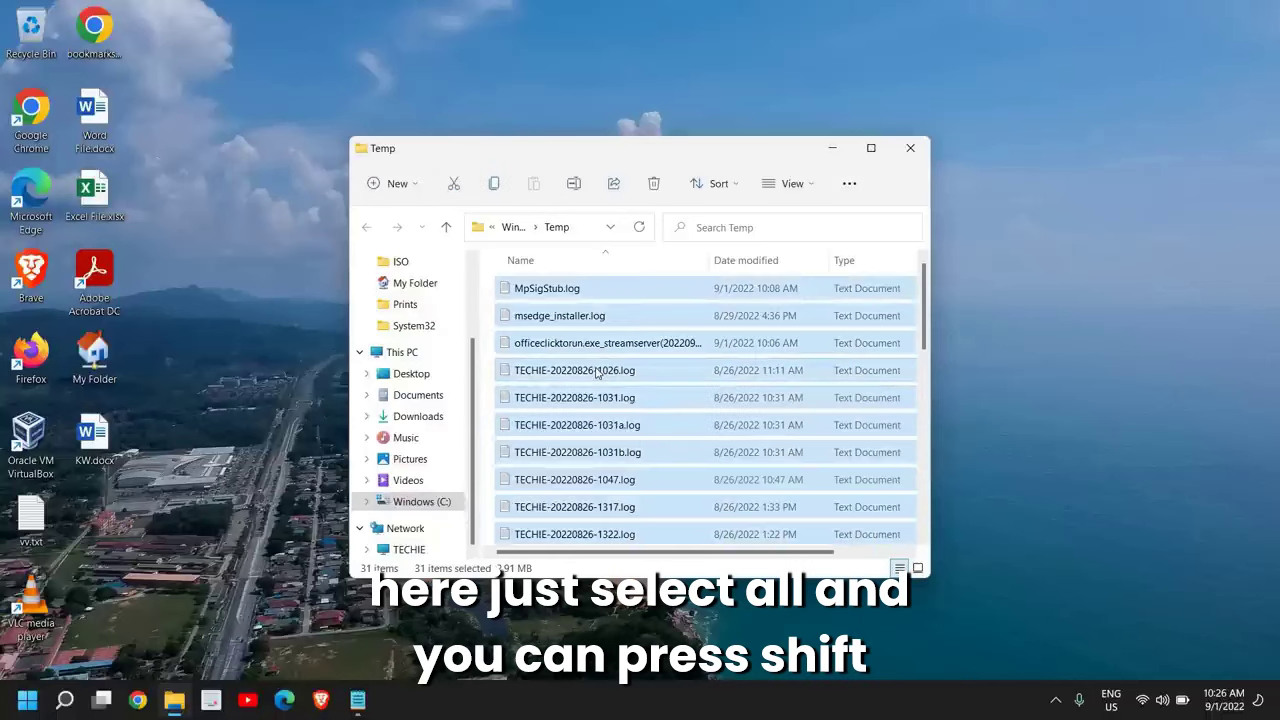
pyautogui.hotkey('shift', 'Delete')
pyautogui.press('Return')
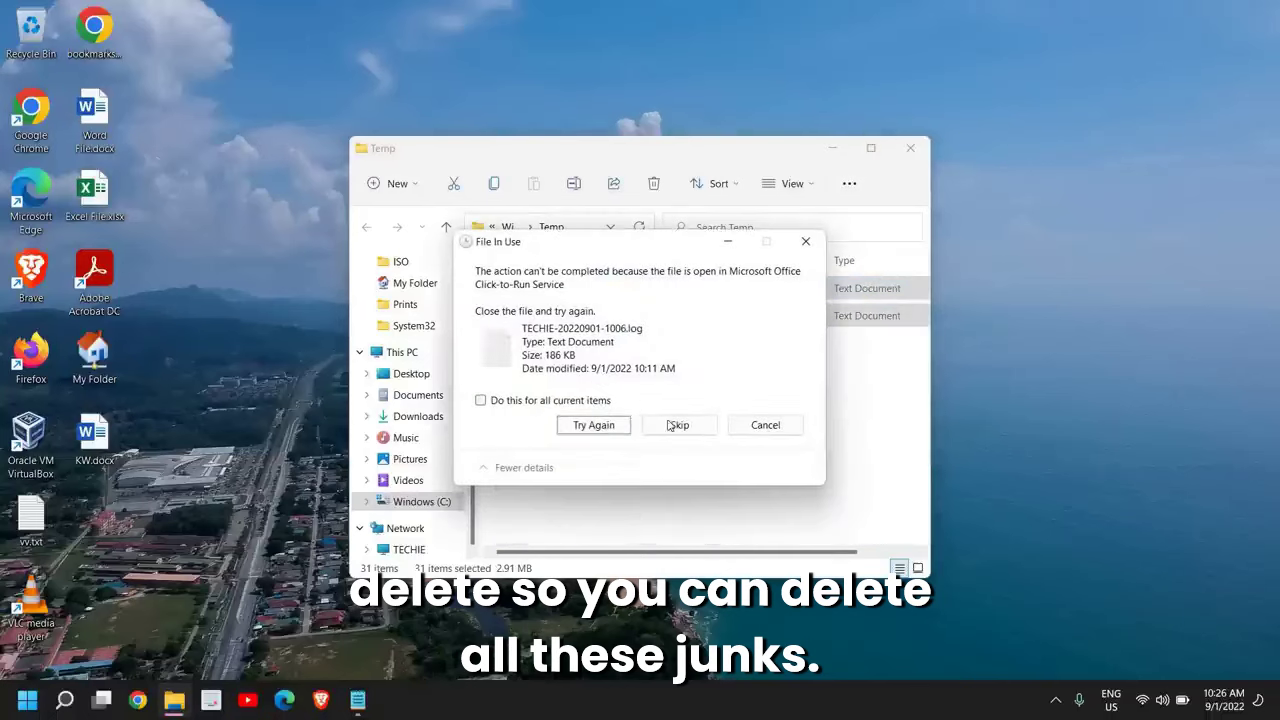
pyautogui.click(672, 425)
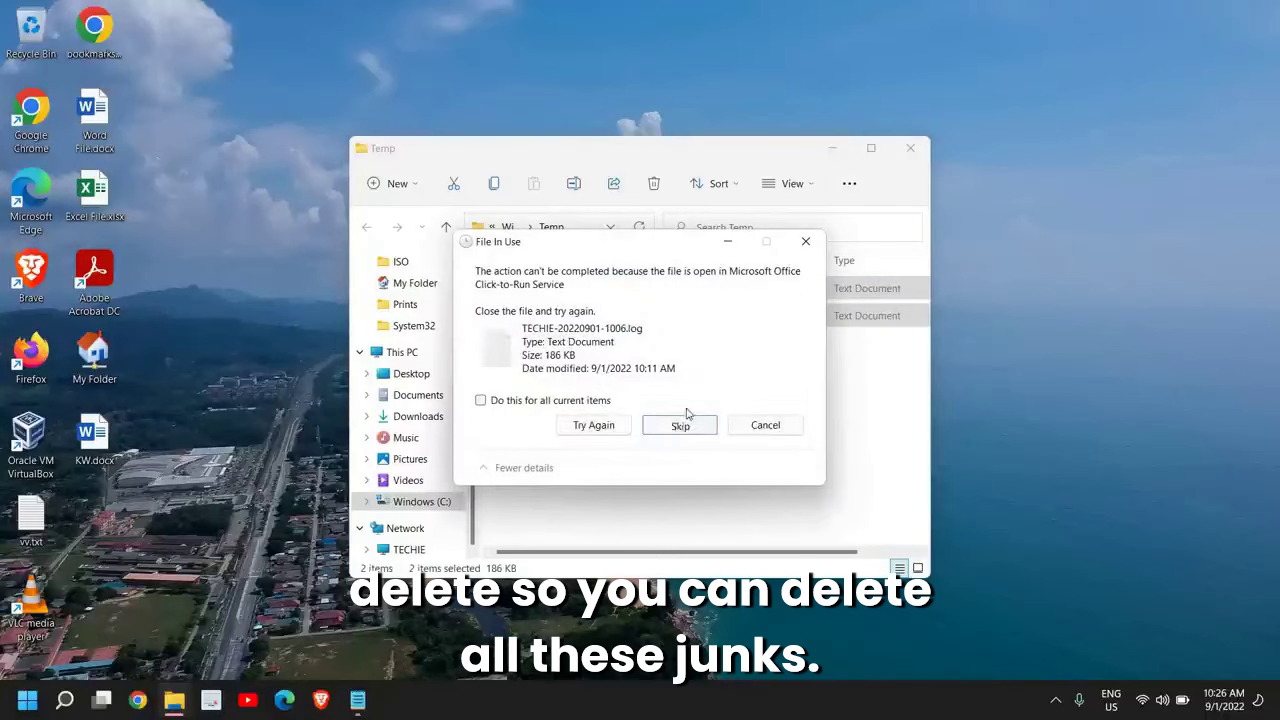
pyautogui.click(806, 242)
pyautogui.click(910, 148)
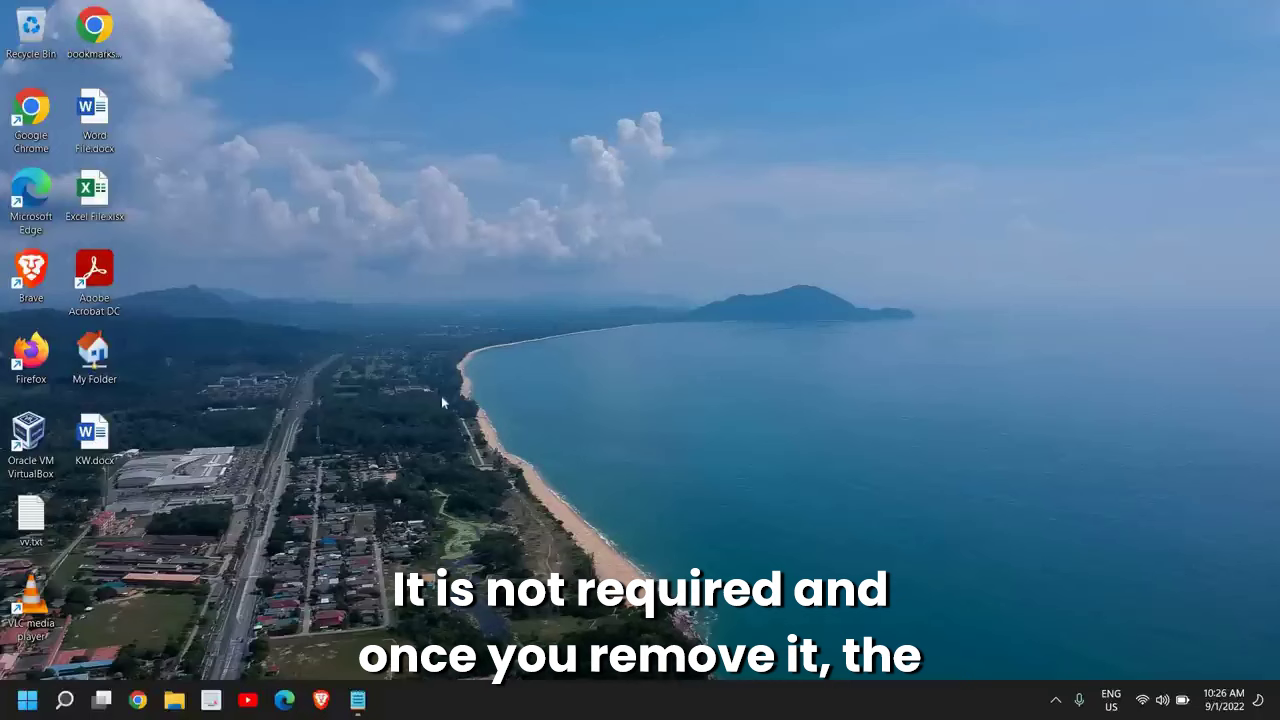
# Bring up the user's local Temp folder by running %temp%
pyautogui.press('super+r')
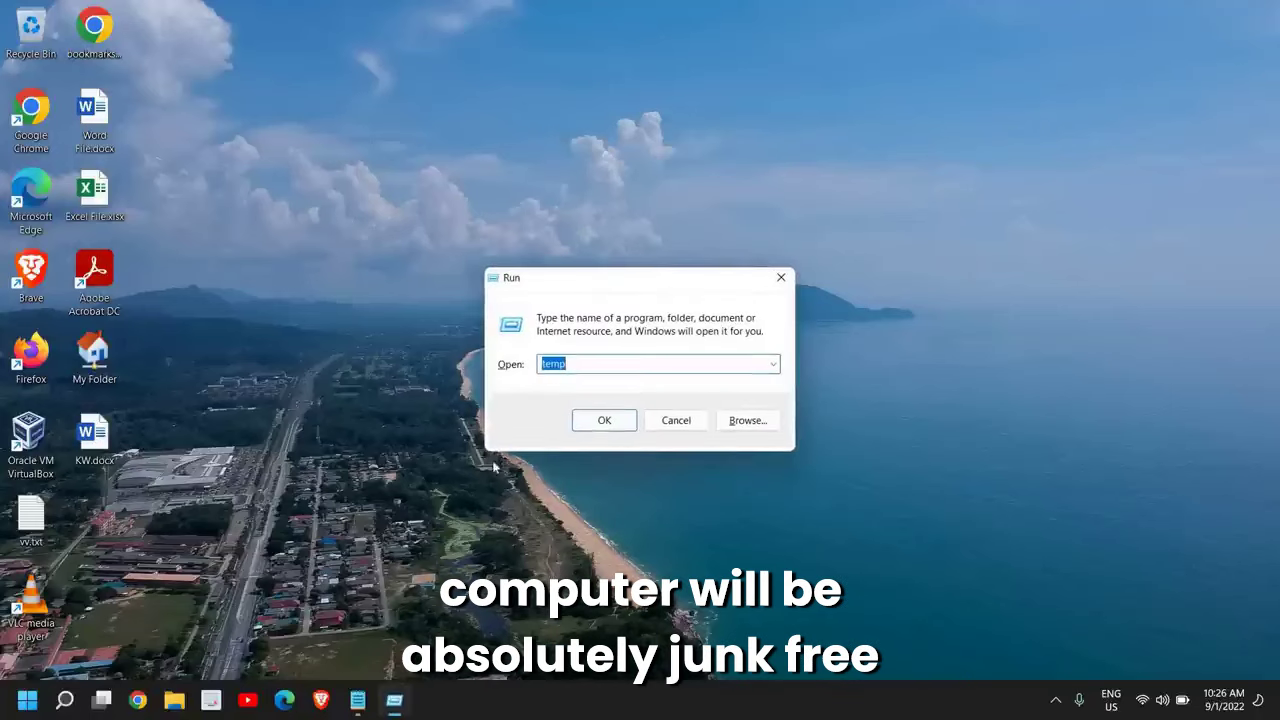
pyautogui.write('temp%')
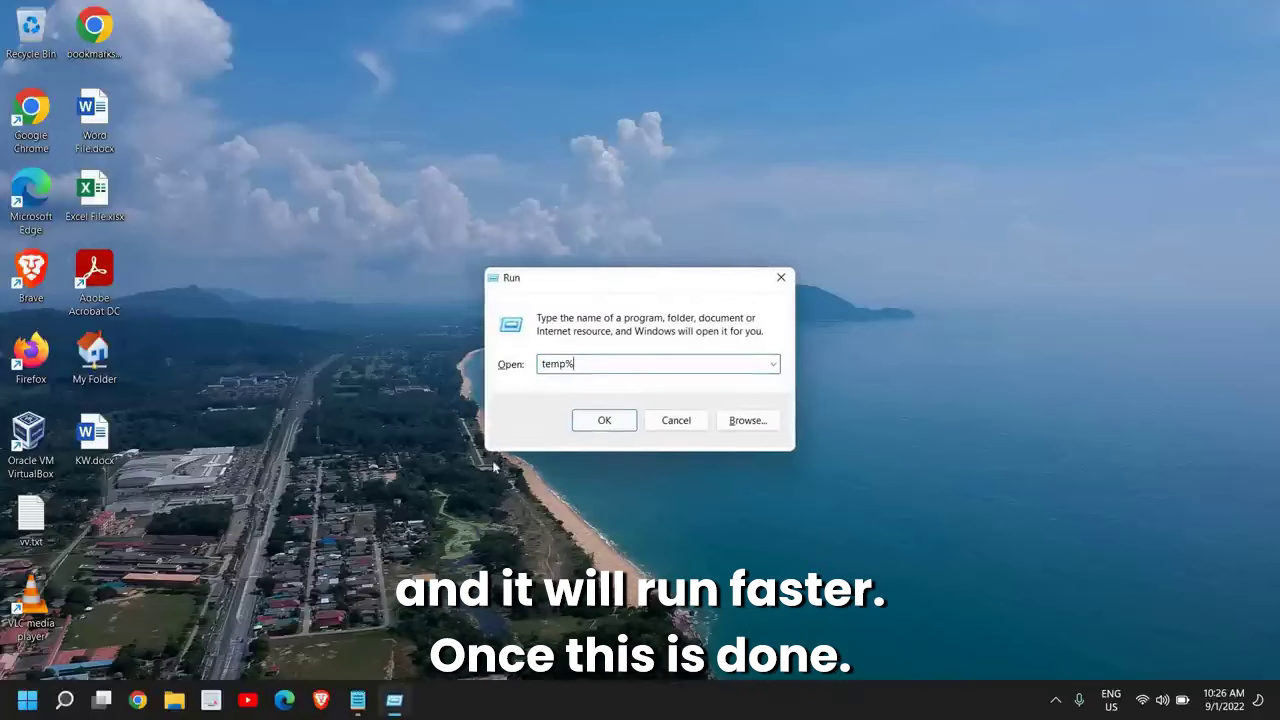
pyautogui.press('Home')
pyautogui.write('%')
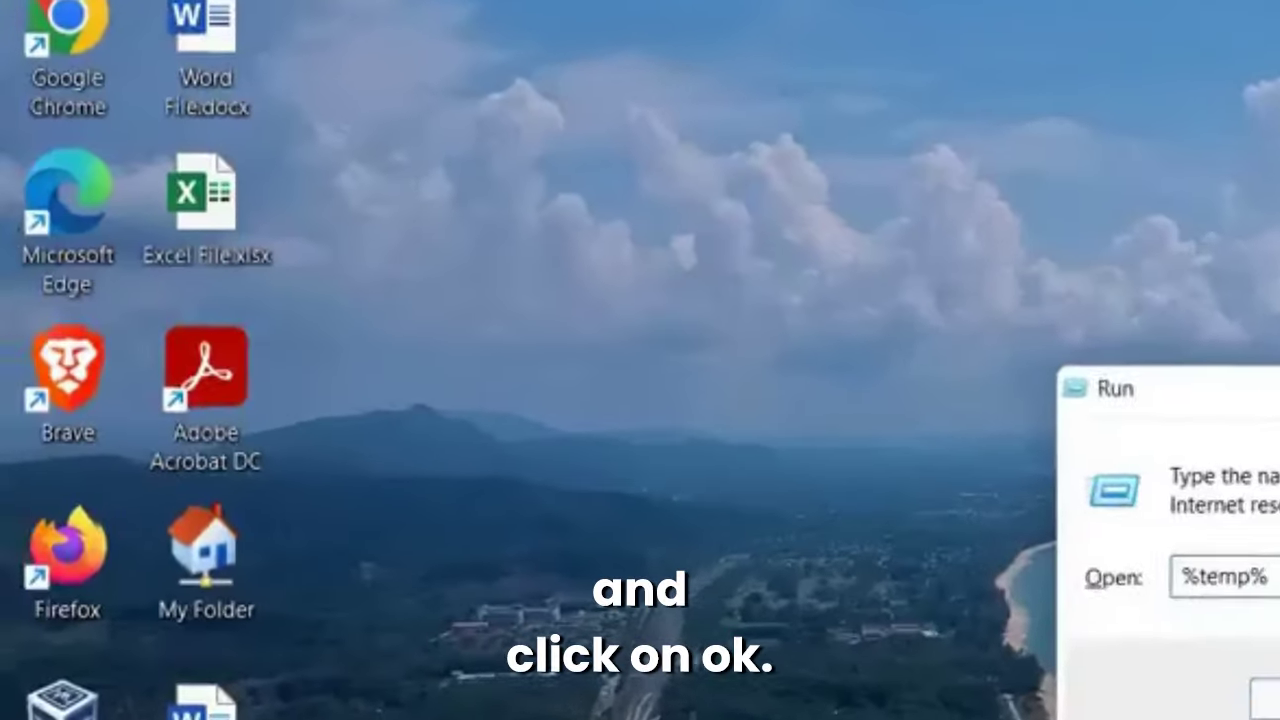
pyautogui.click(633, 470)
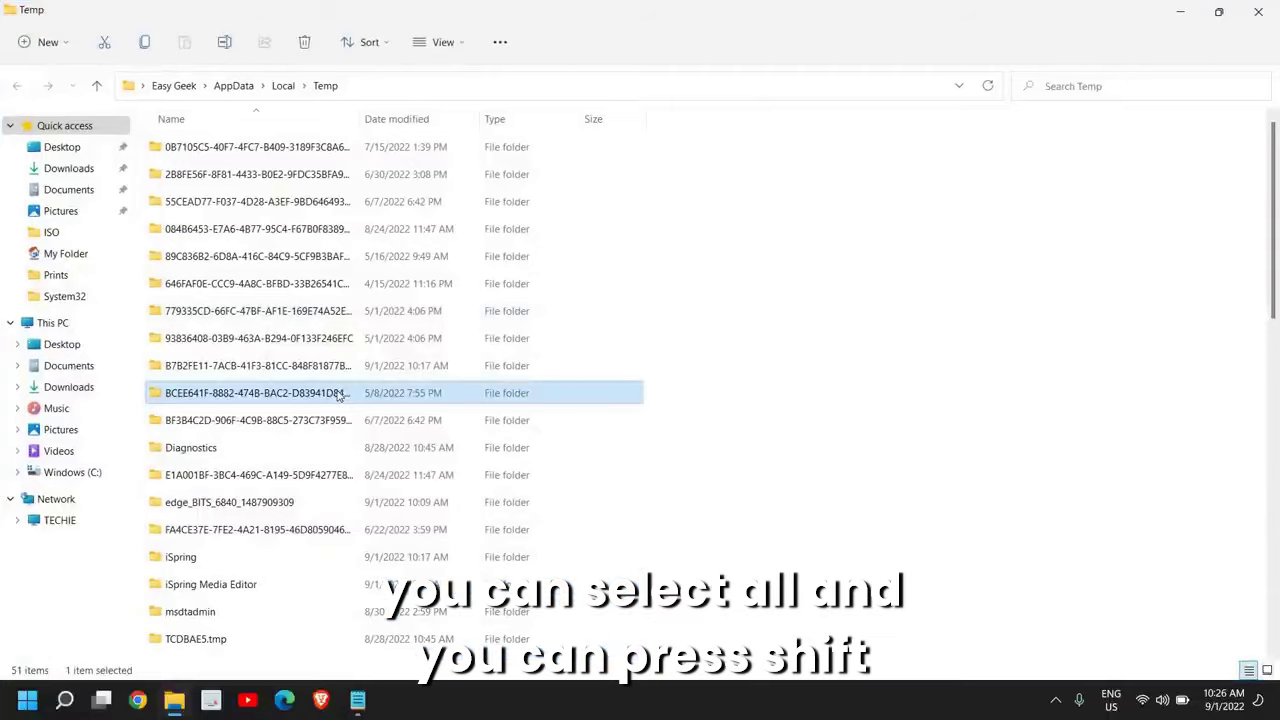
# Permanently delete all items in the local Temp folder, cancelling the remaining deletion at output.1.avi
pyautogui.hotkey('ctrl', 'a')
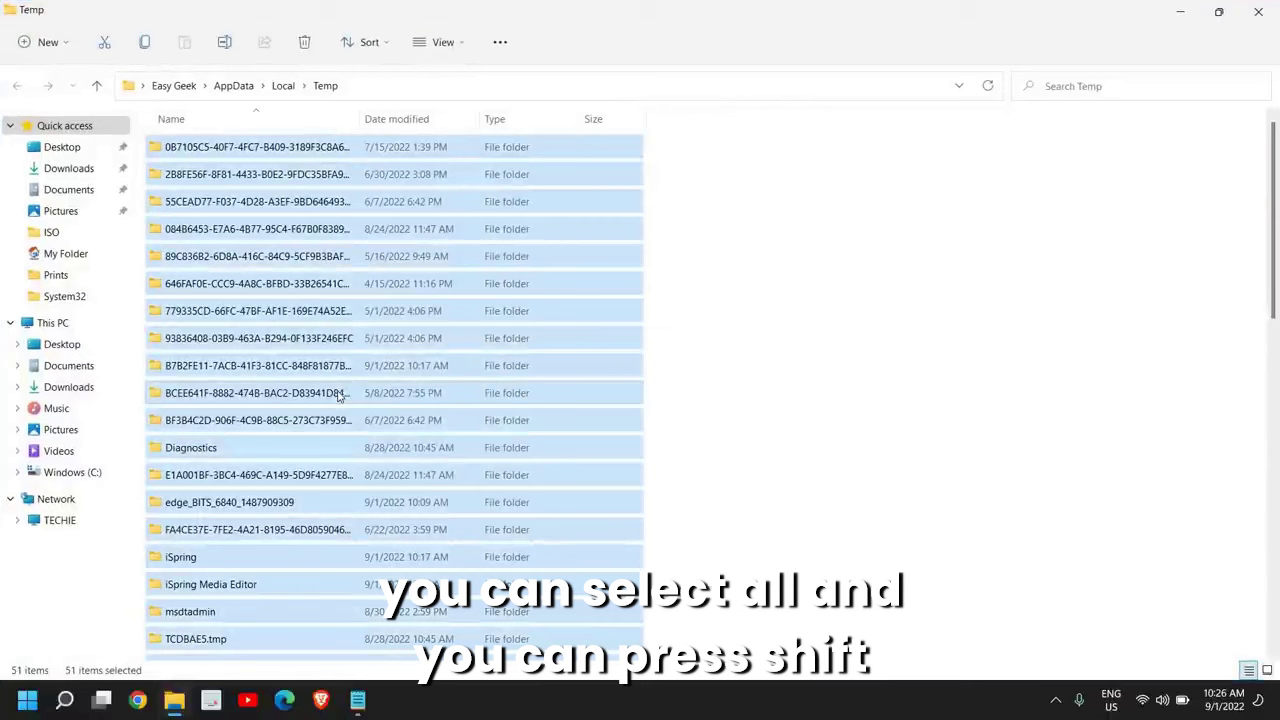
pyautogui.hotkey('shift', 'Delete')
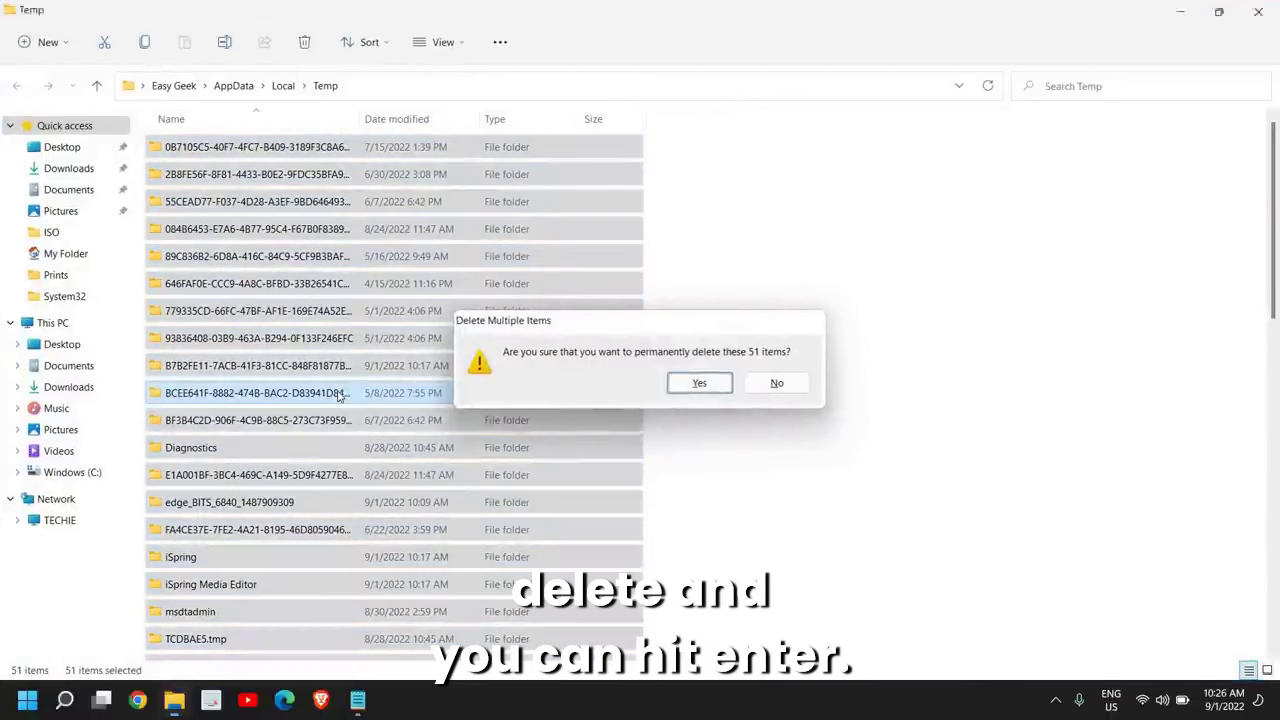
pyautogui.press('Return')
pyautogui.click(572, 378)
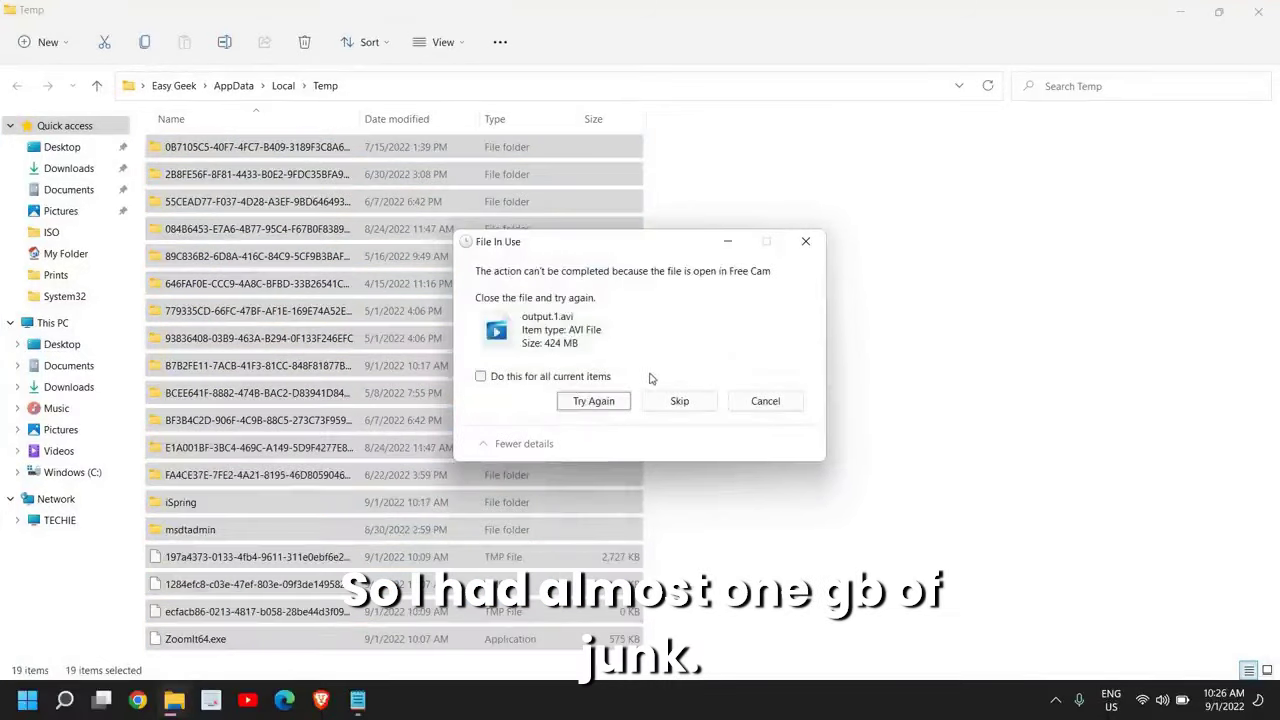
pyautogui.click(766, 401)
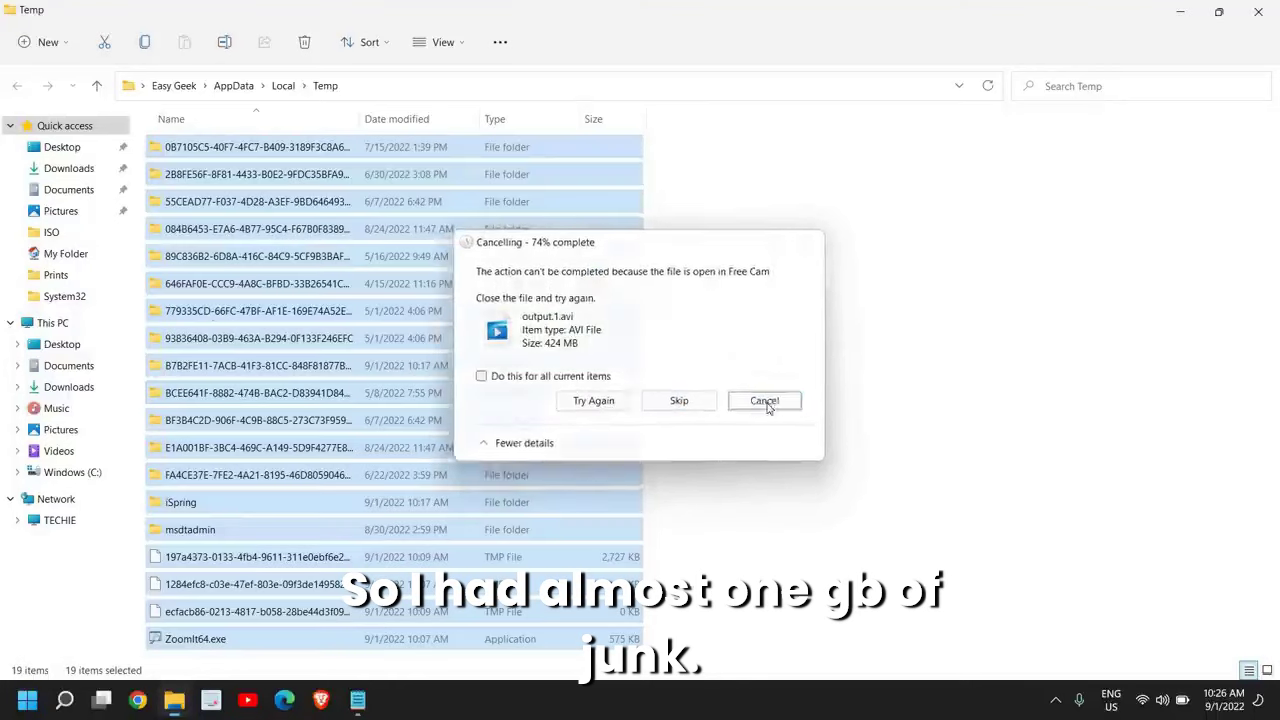
pyautogui.click(738, 336)
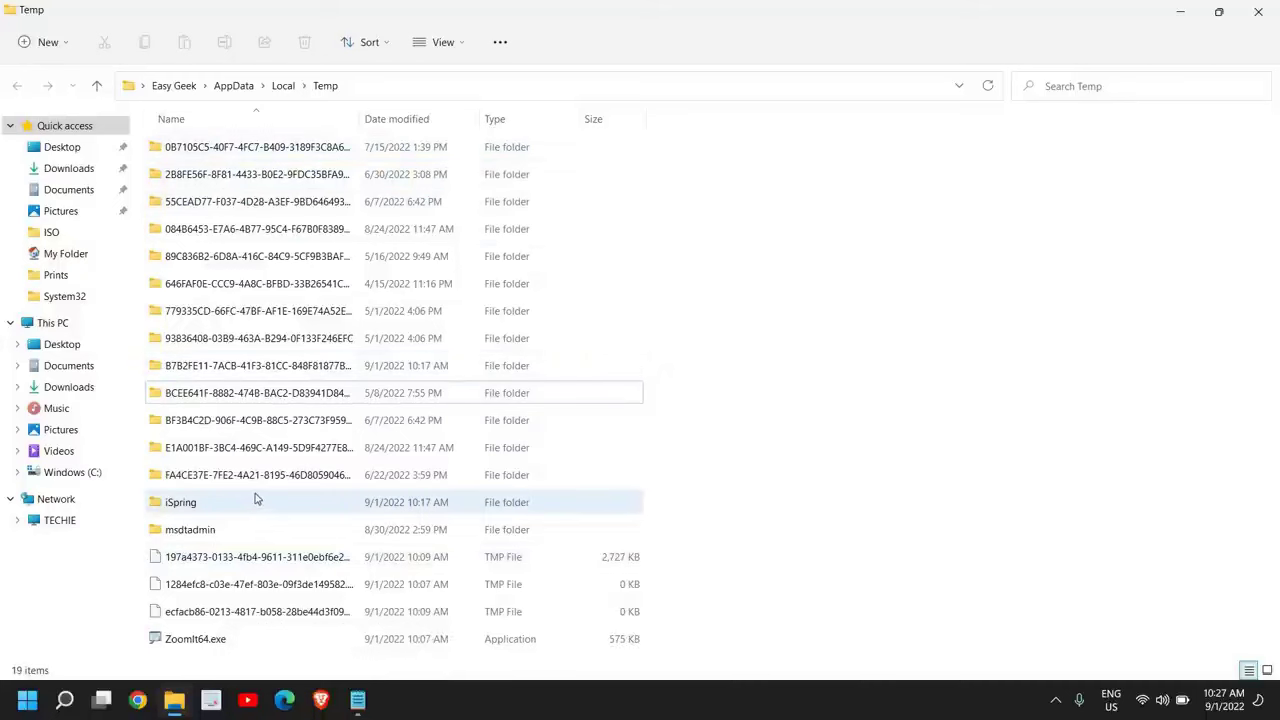
# Close the local Temp folder and refresh the desktop
pyautogui.click(1258, 11)
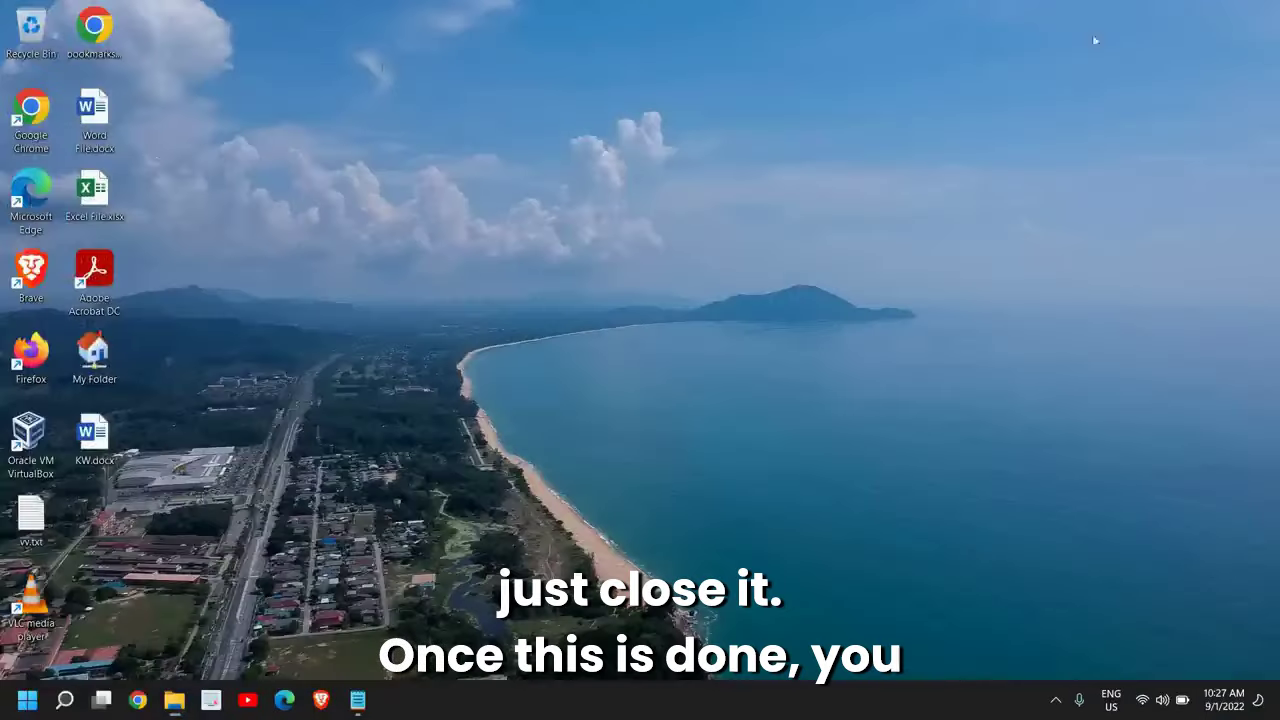
pyautogui.rightClick(481, 207)
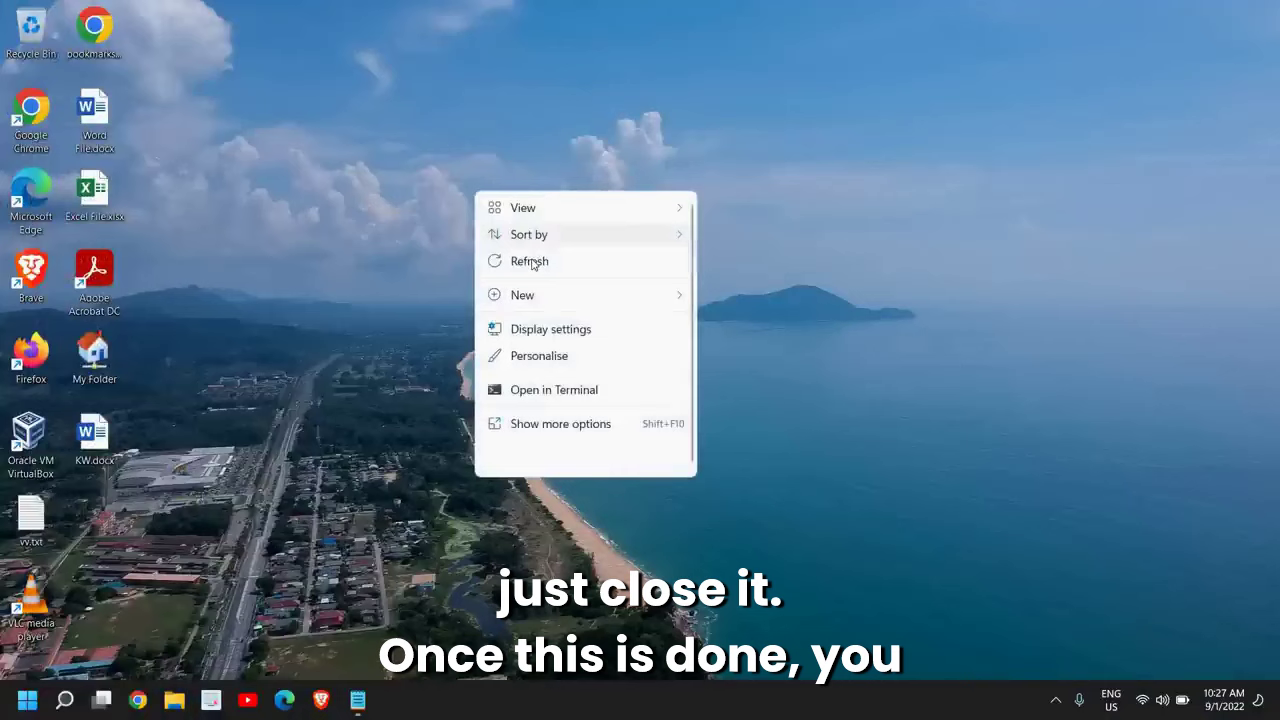
pyautogui.click(531, 257)
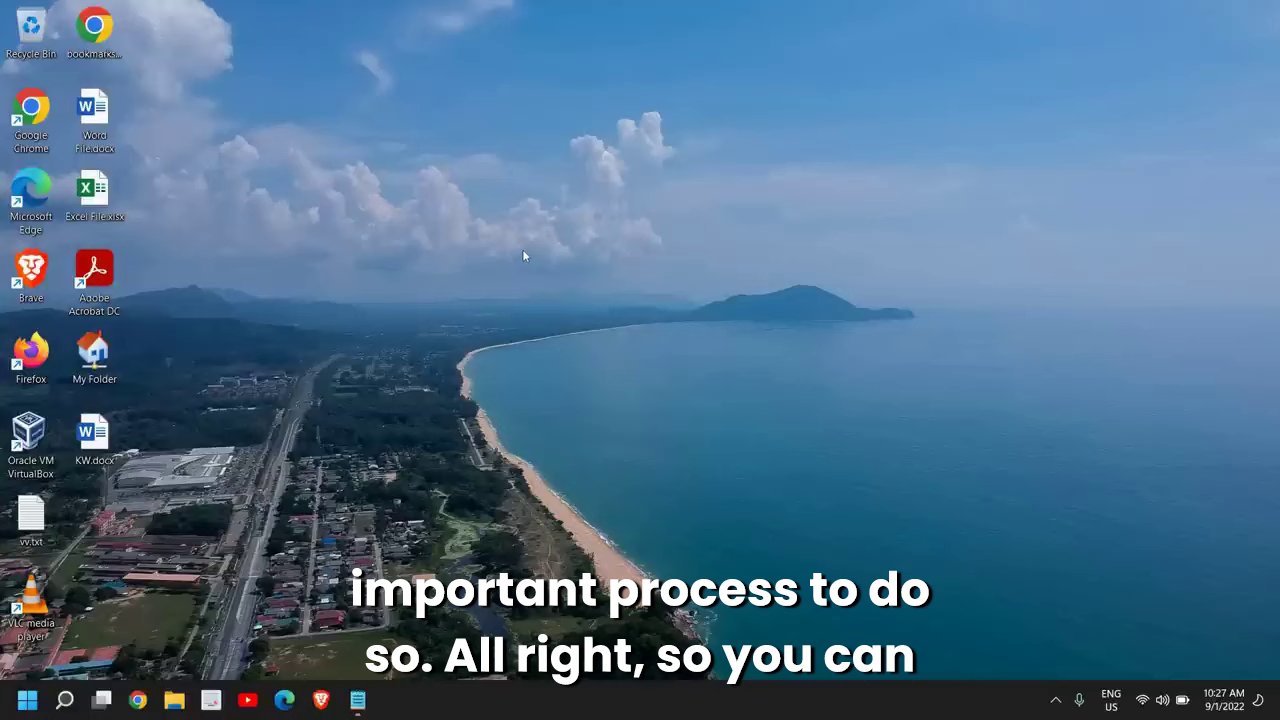
pyautogui.rightClick(438, 125)
pyautogui.click(525, 200)
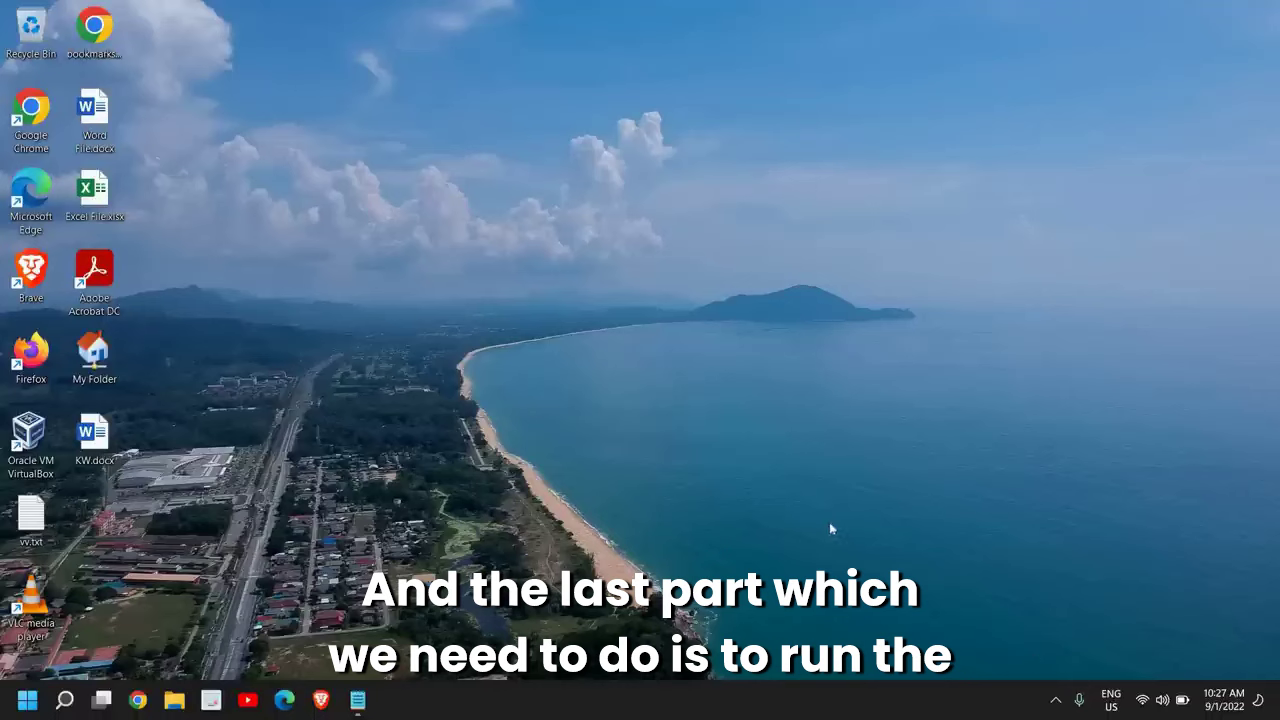
# Start a full scan from the Virus & threat protection scan options in Windows Security
pyautogui.click(1055, 701)
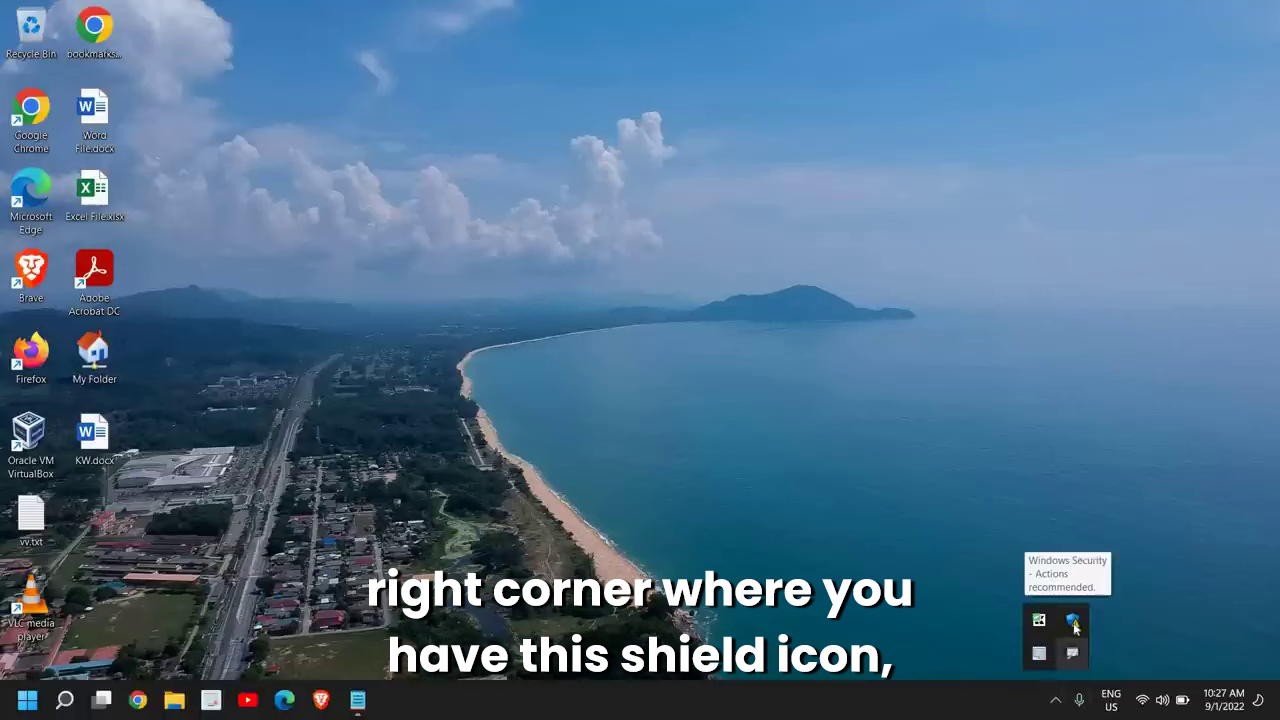
pyautogui.click(1073, 622)
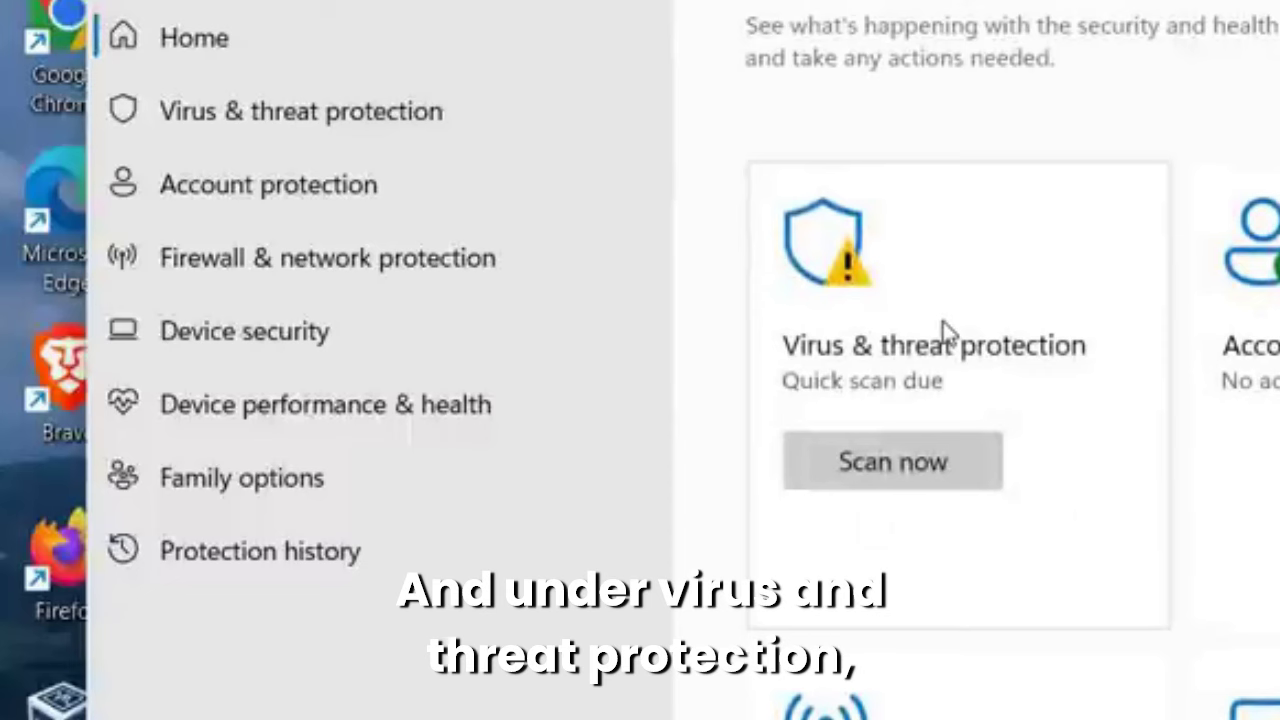
pyautogui.click(943, 325)
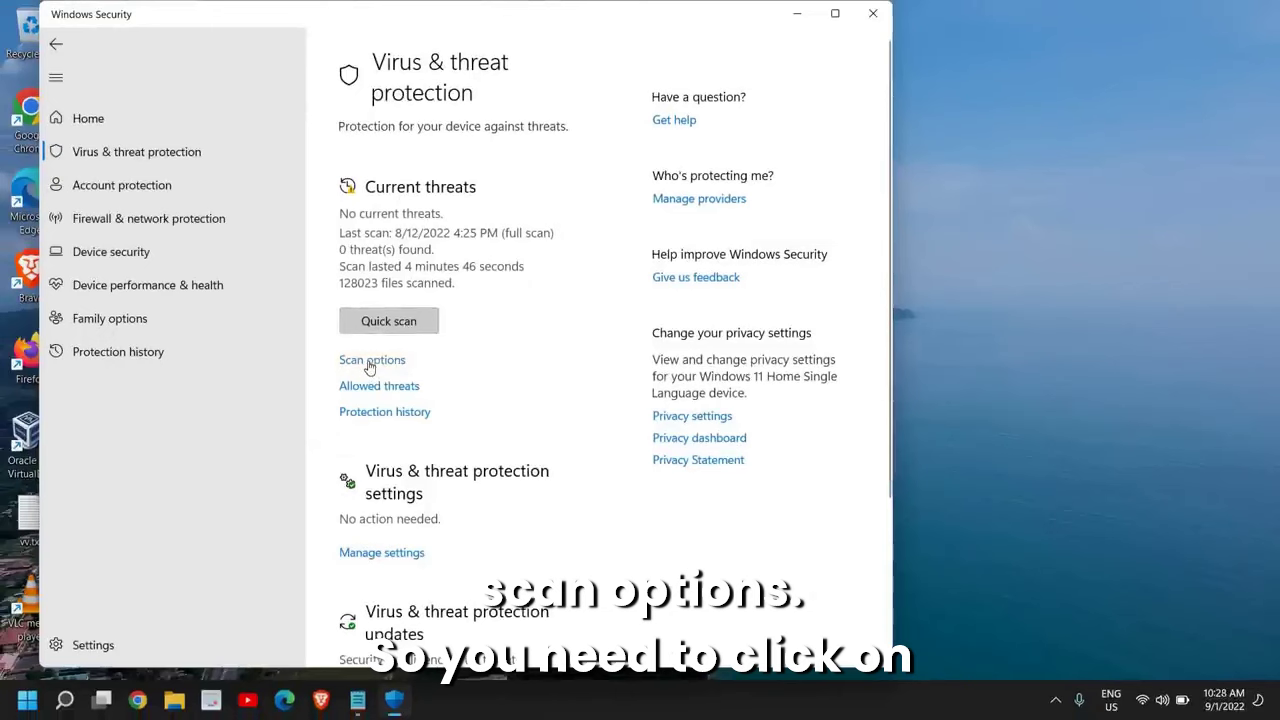
pyautogui.click(369, 362)
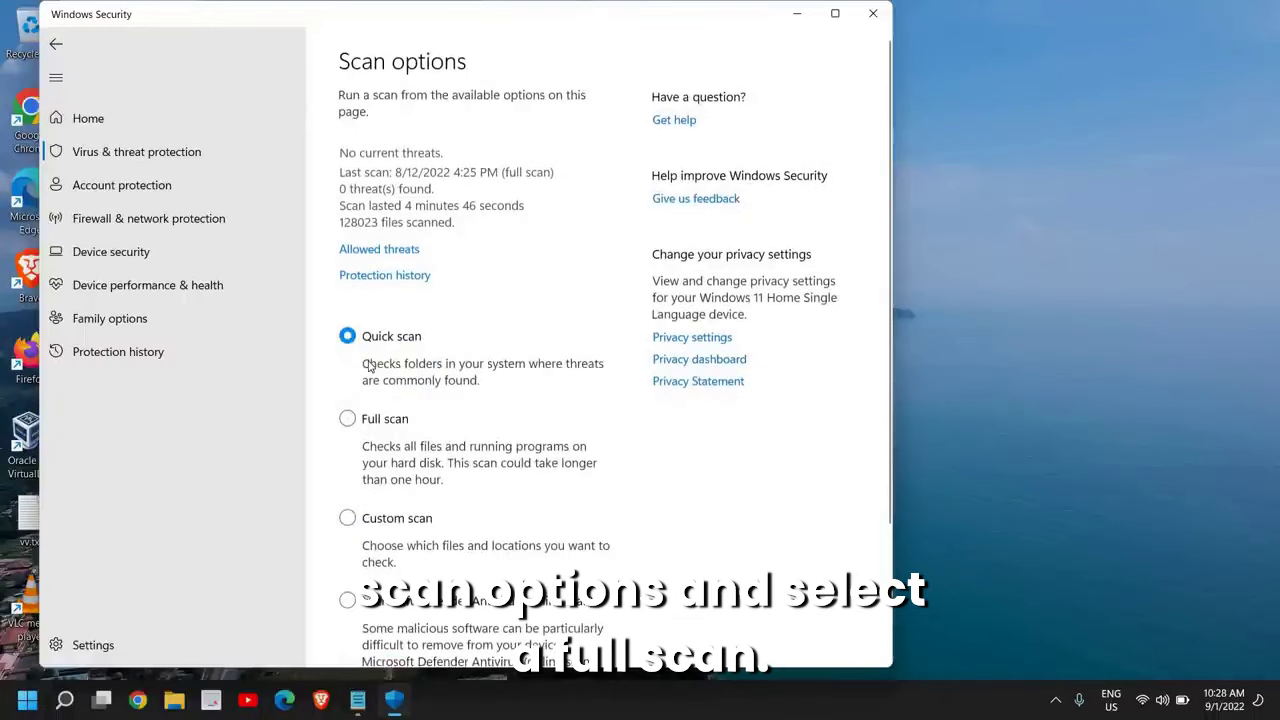
pyautogui.click(347, 420)
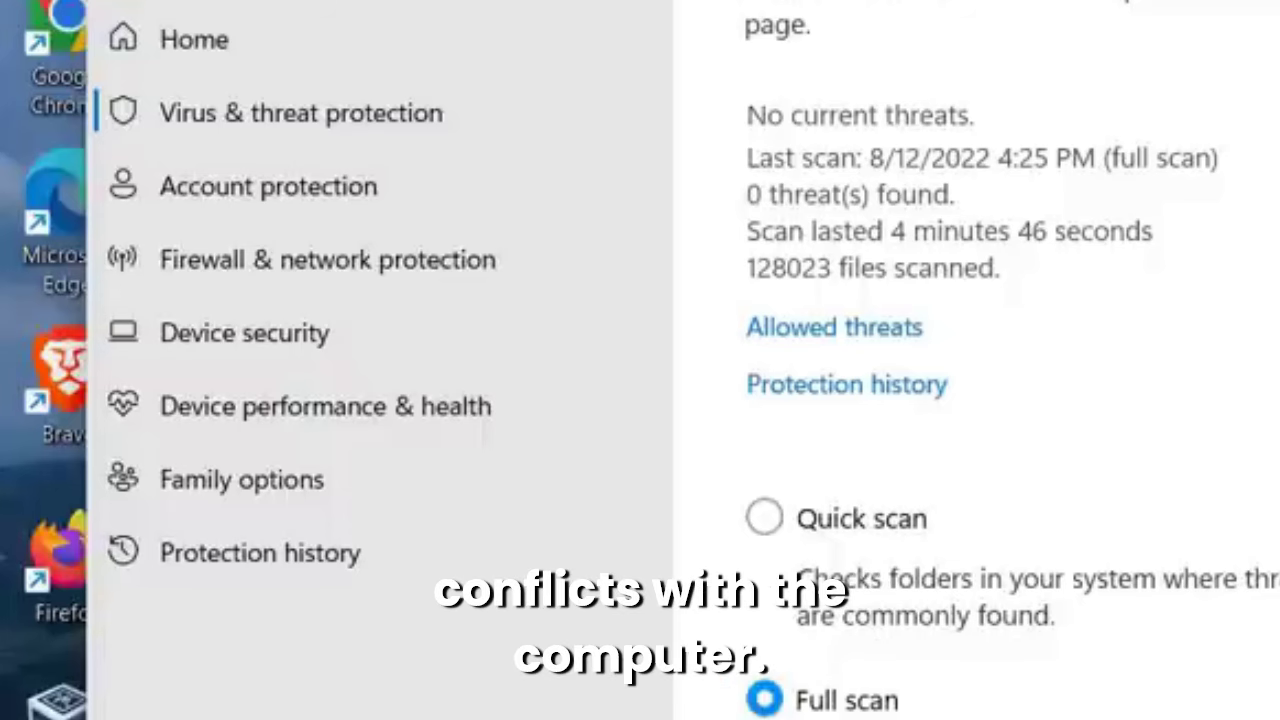
pyautogui.scroll(-4, 1010, 400)
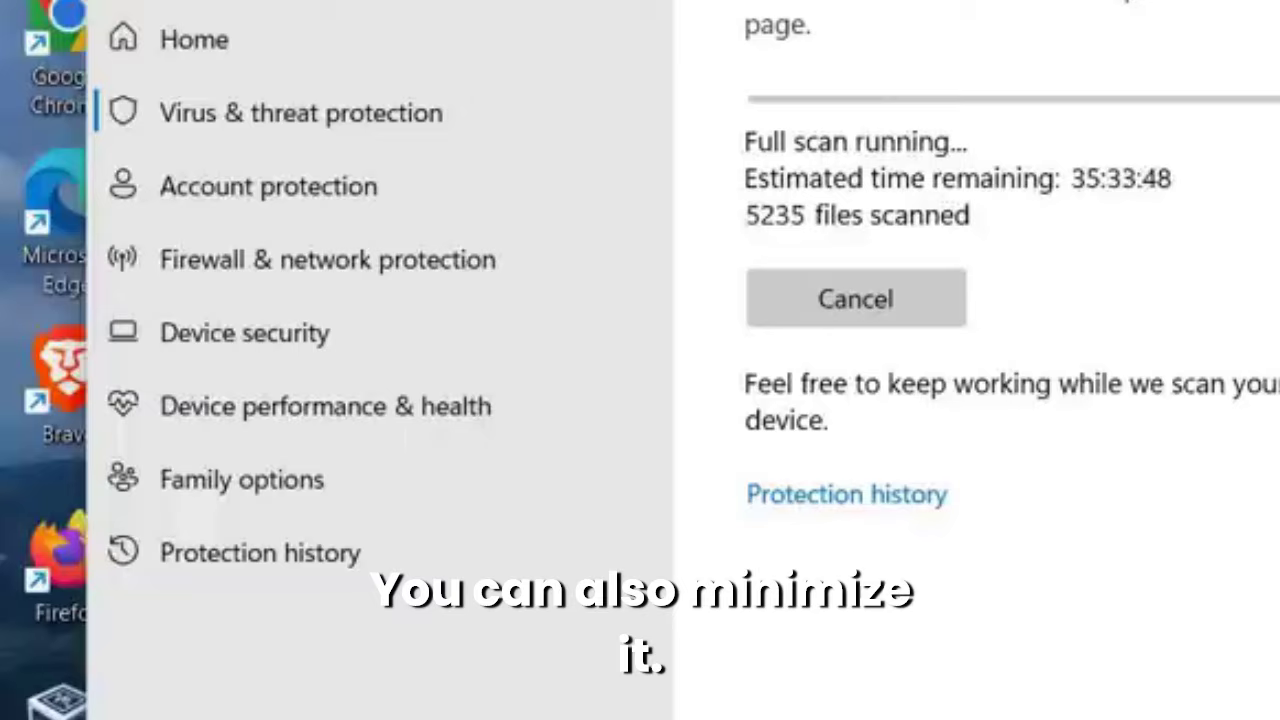
# Minimize Windows Security so the full scan runs in the background, restoring it in between to check the scan's progress
pyautogui.press('super+Down')
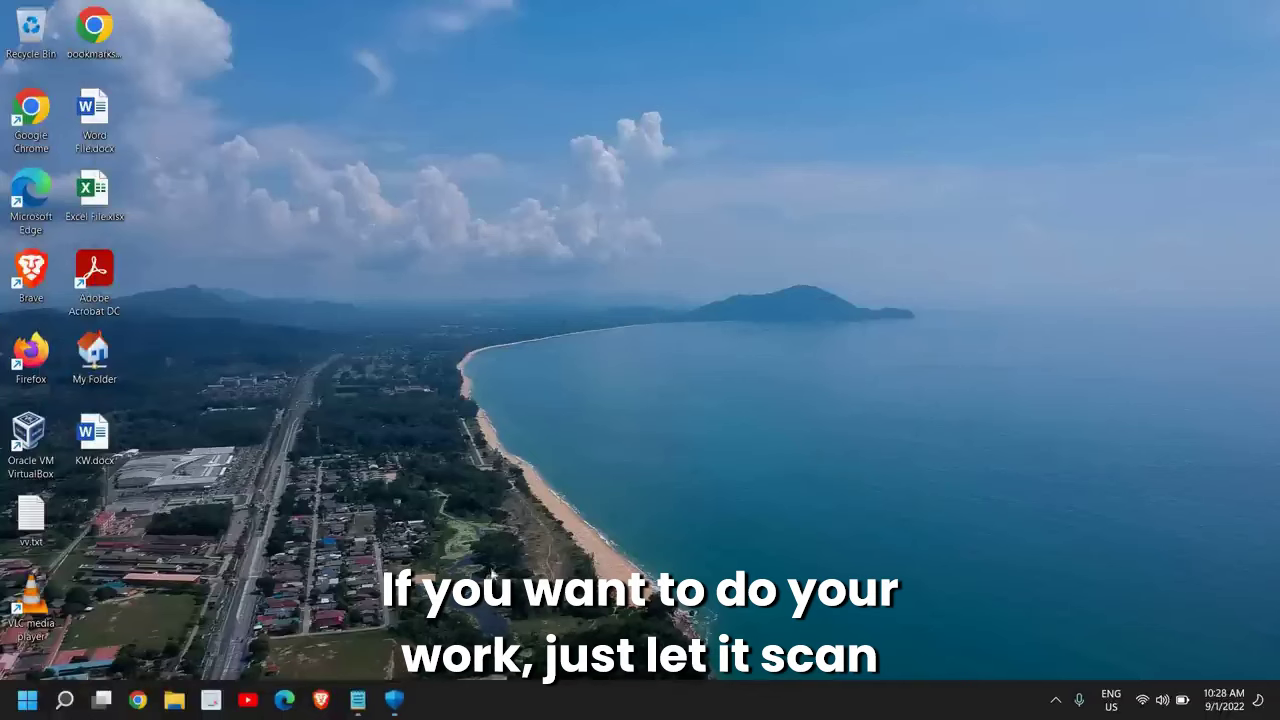
pyautogui.click(396, 703)
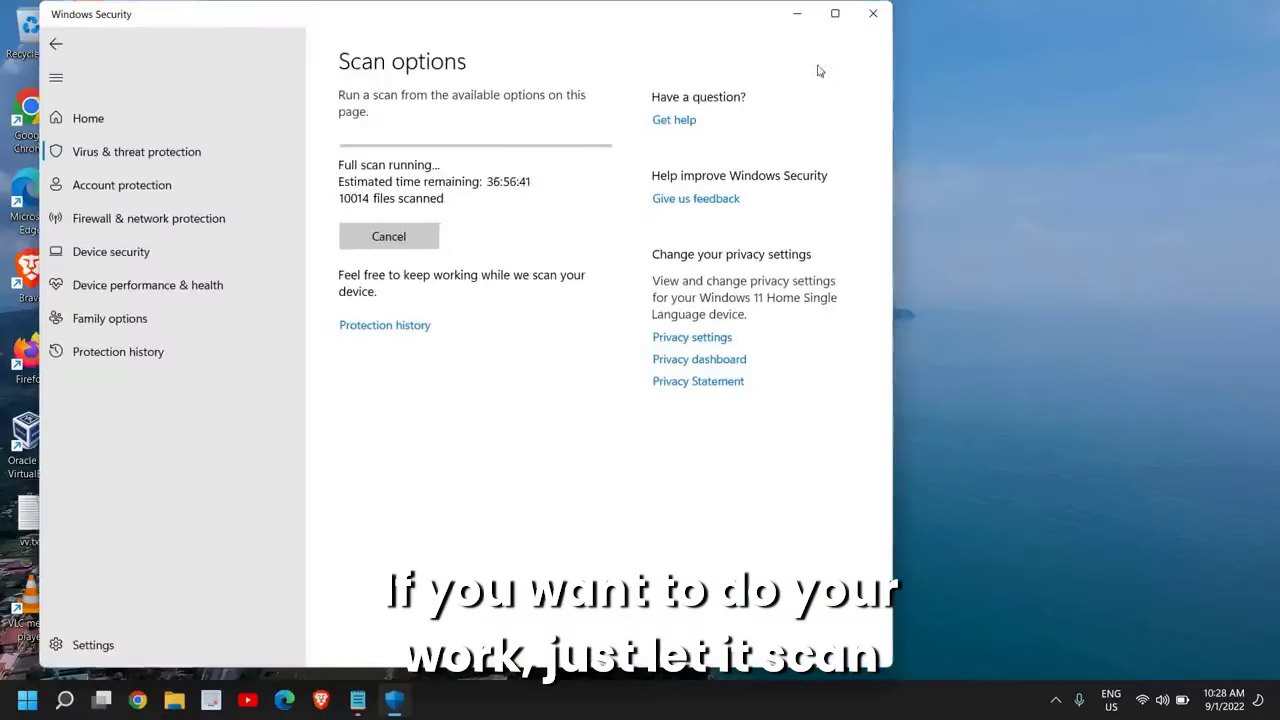
pyautogui.click(800, 17)
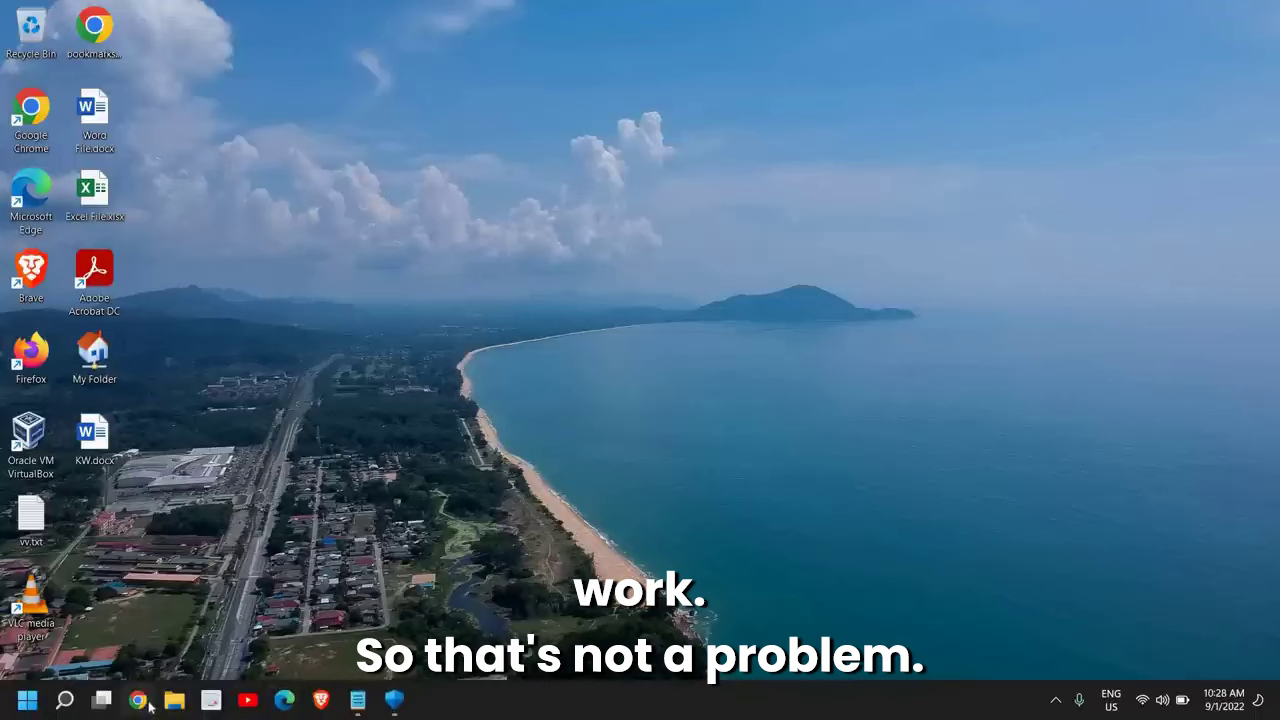
pyautogui.click(391, 703)
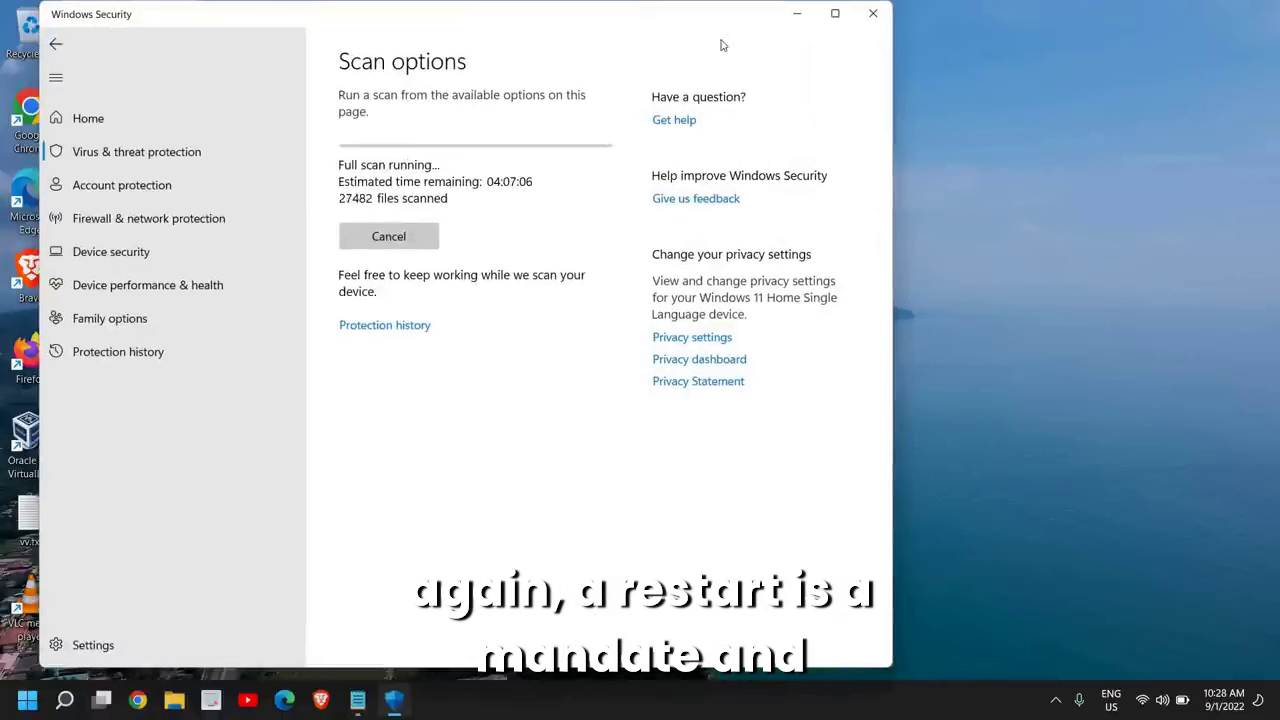
pyautogui.click(797, 14)
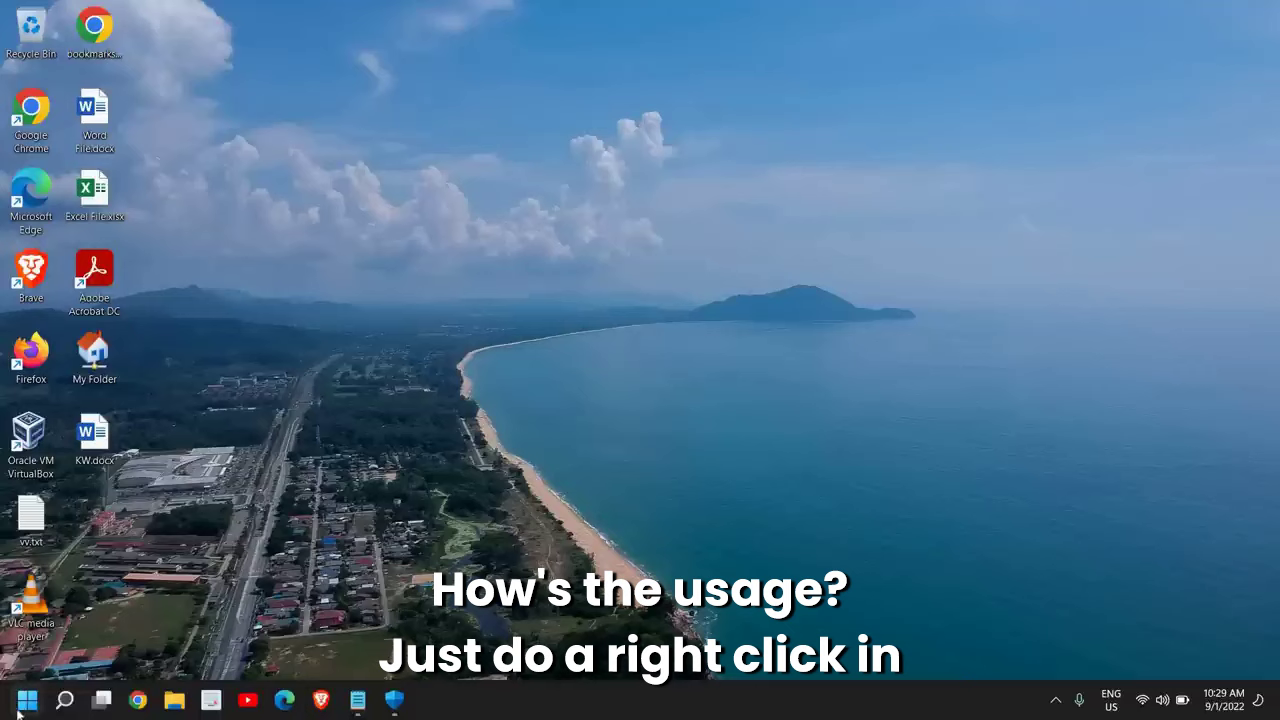
# Check the CPU, memory and disk usage in Task Manager's Performance view, and close Task Manager
pyautogui.rightClick(26, 708)
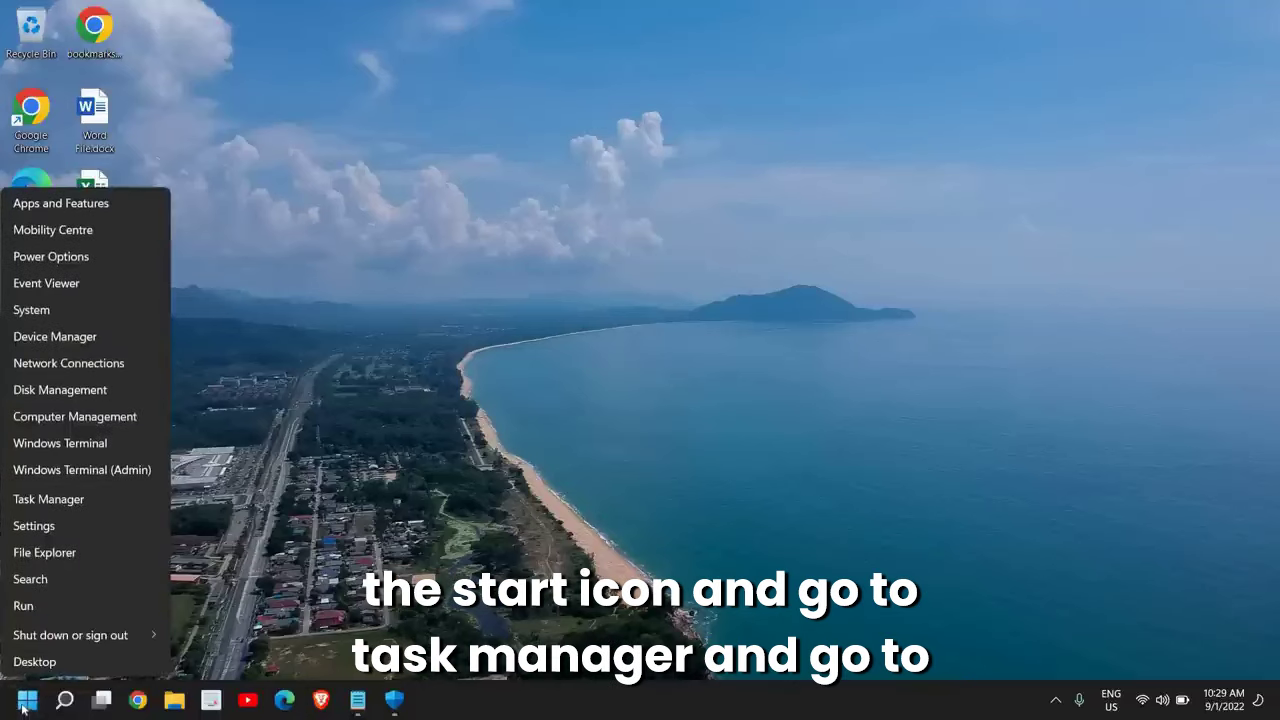
pyautogui.click(40, 501)
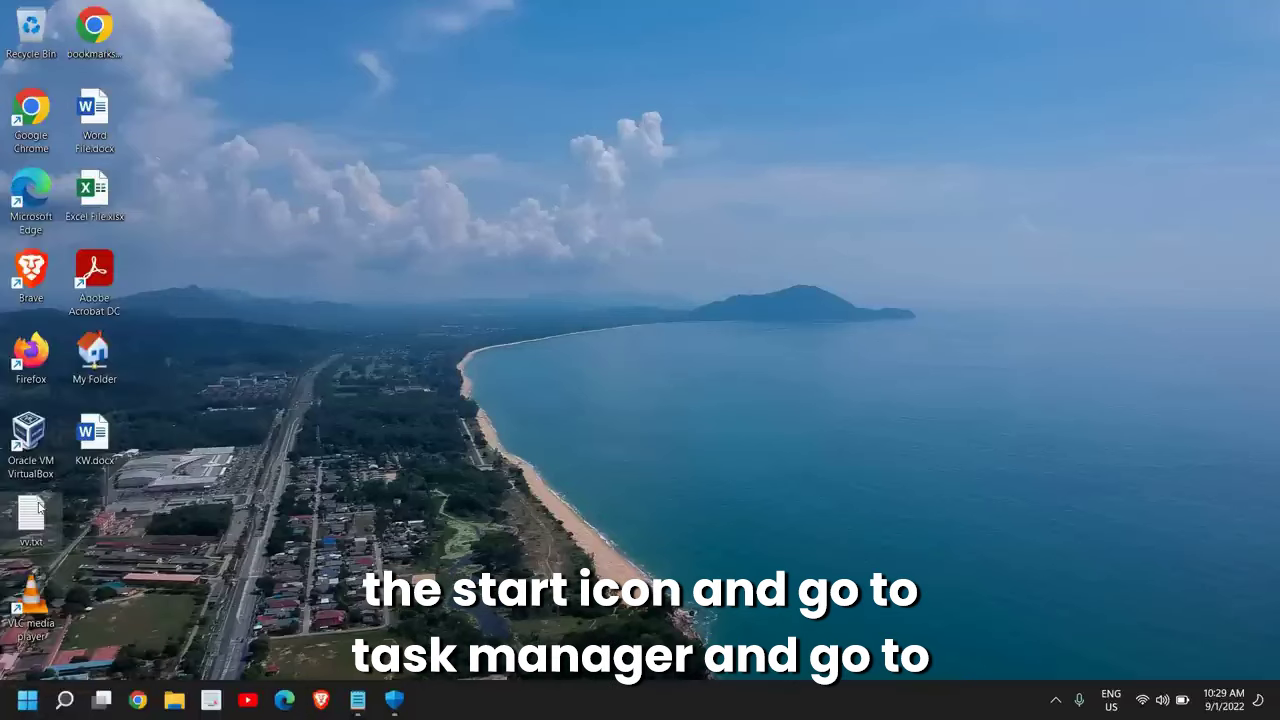
pyautogui.click(227, 102)
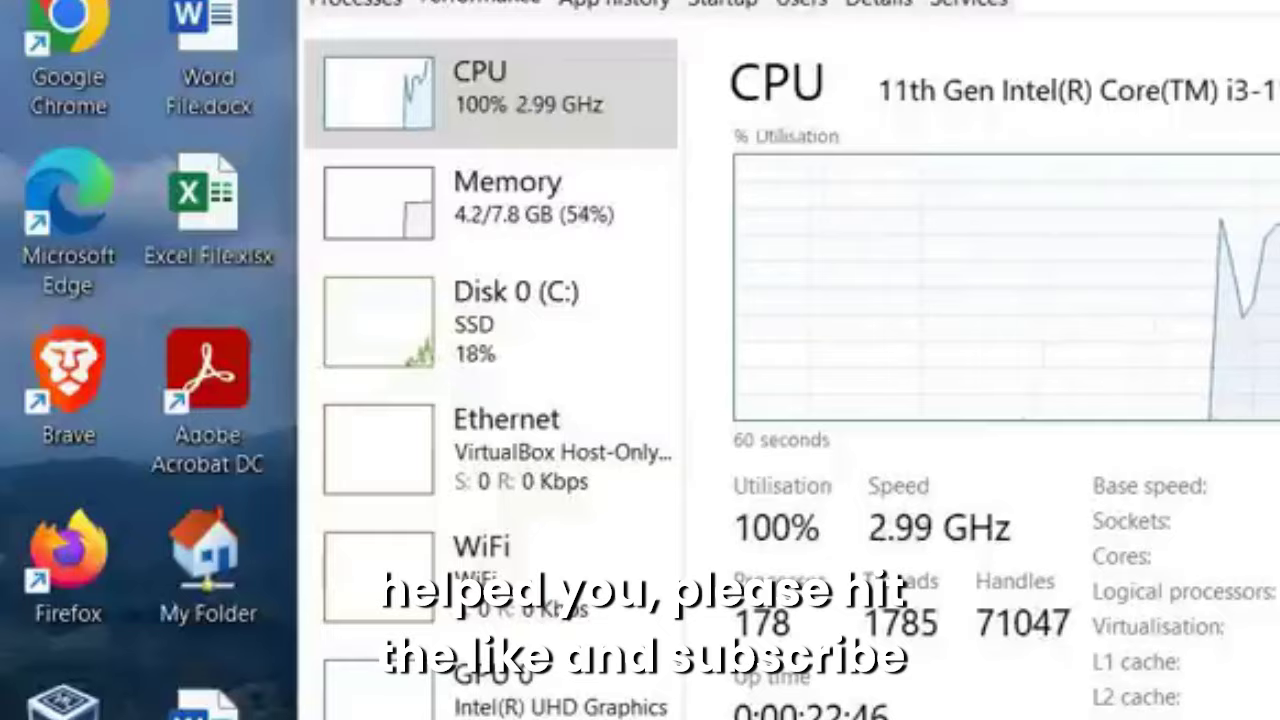
pyautogui.hotkey('alt', 'F4')
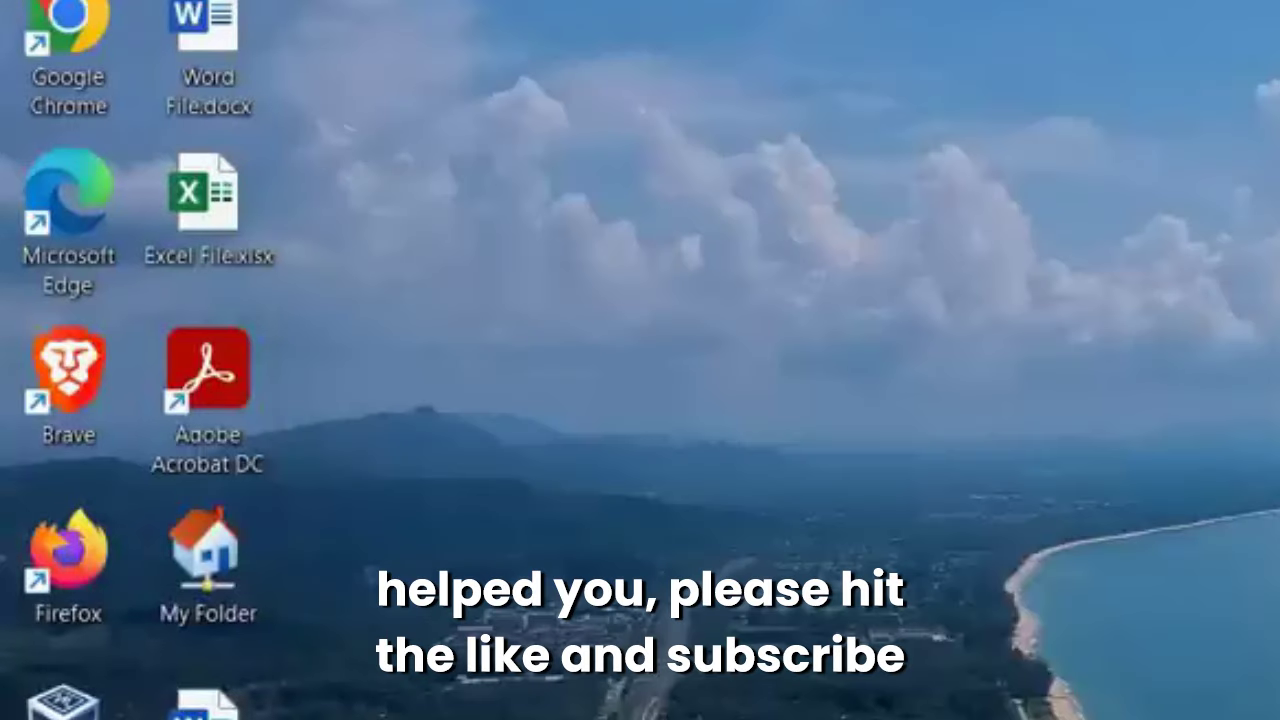